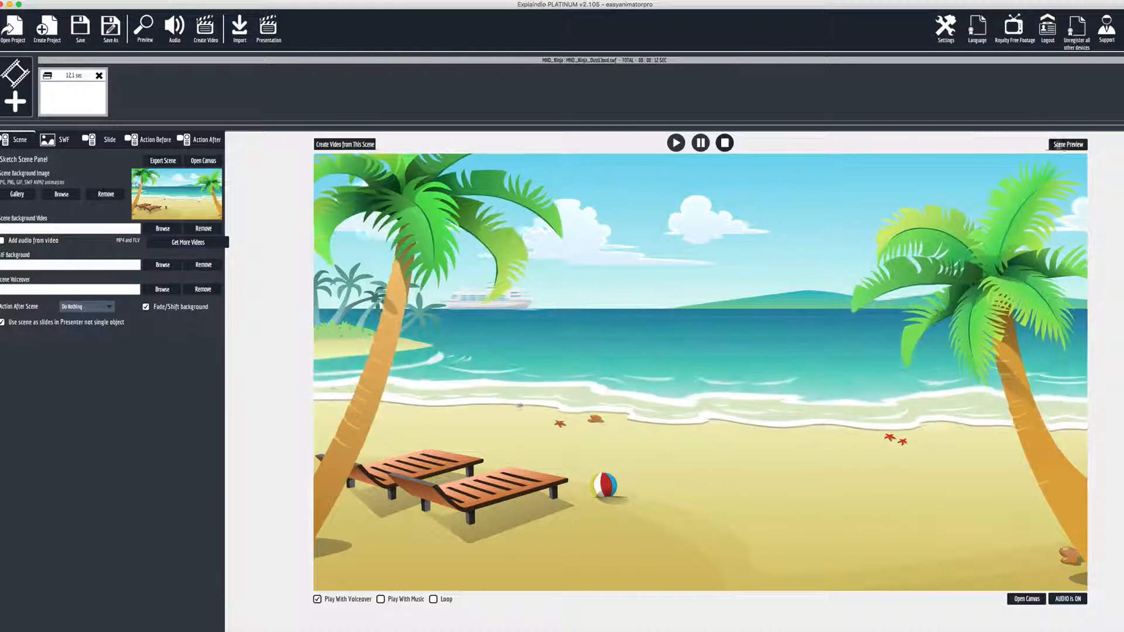
Preview the existing beach scene and replay it, then close the preview
left_click(1066, 145)
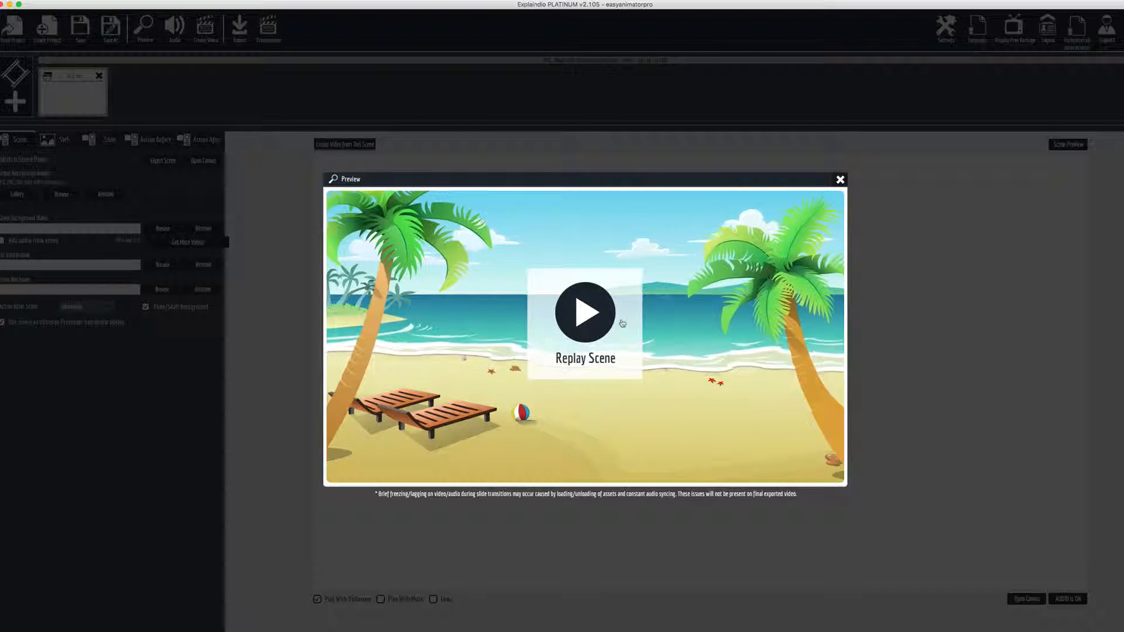
left_click(603, 322)
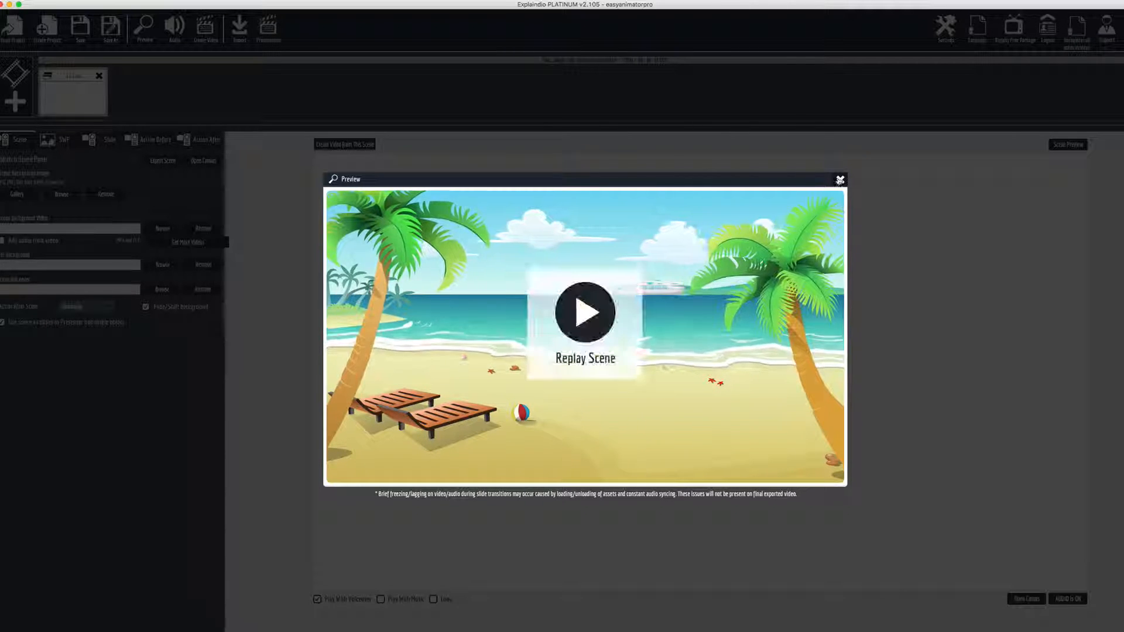
left_click(840, 180)
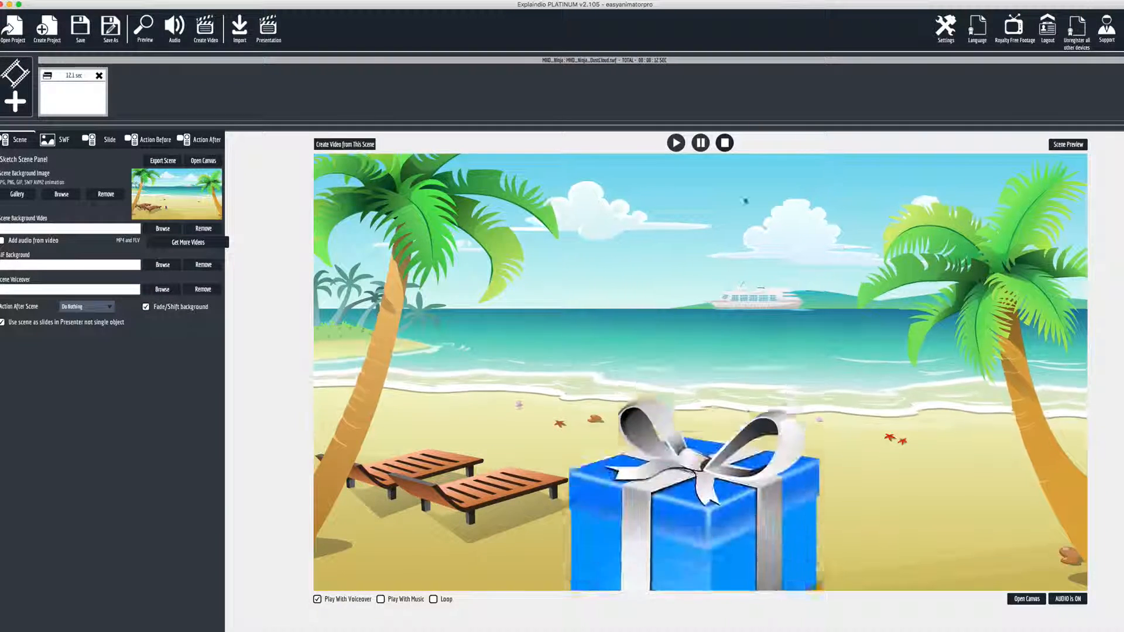
Create a new scene and import the MHD_Ninja_DustCloud.swf Flash animation onto its canvas
left_click(15, 102)
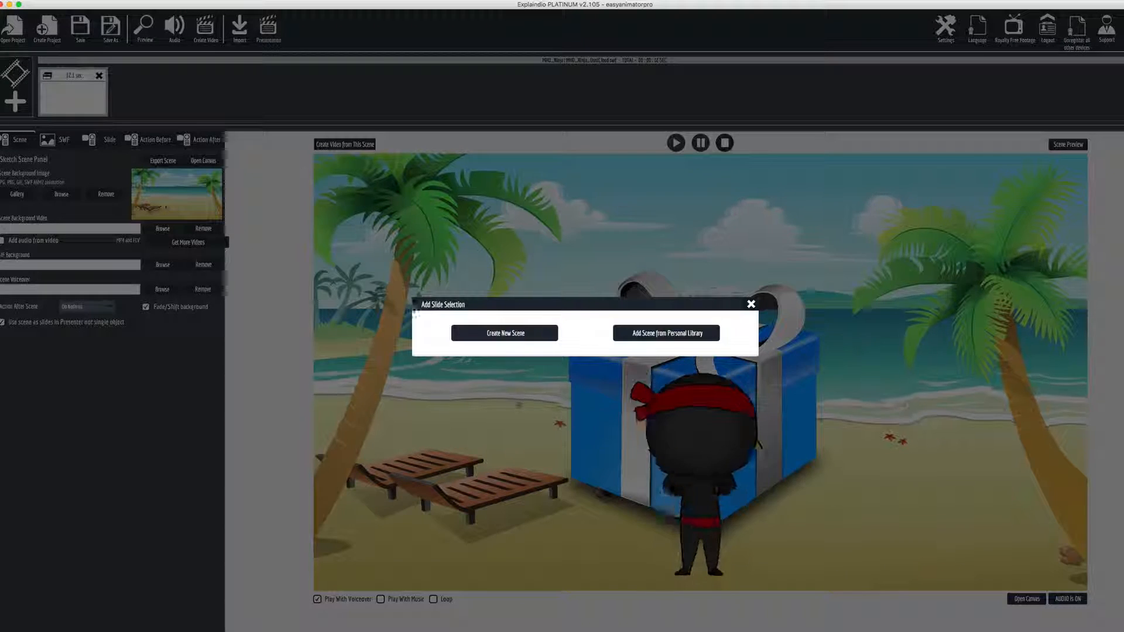
left_click(505, 333)
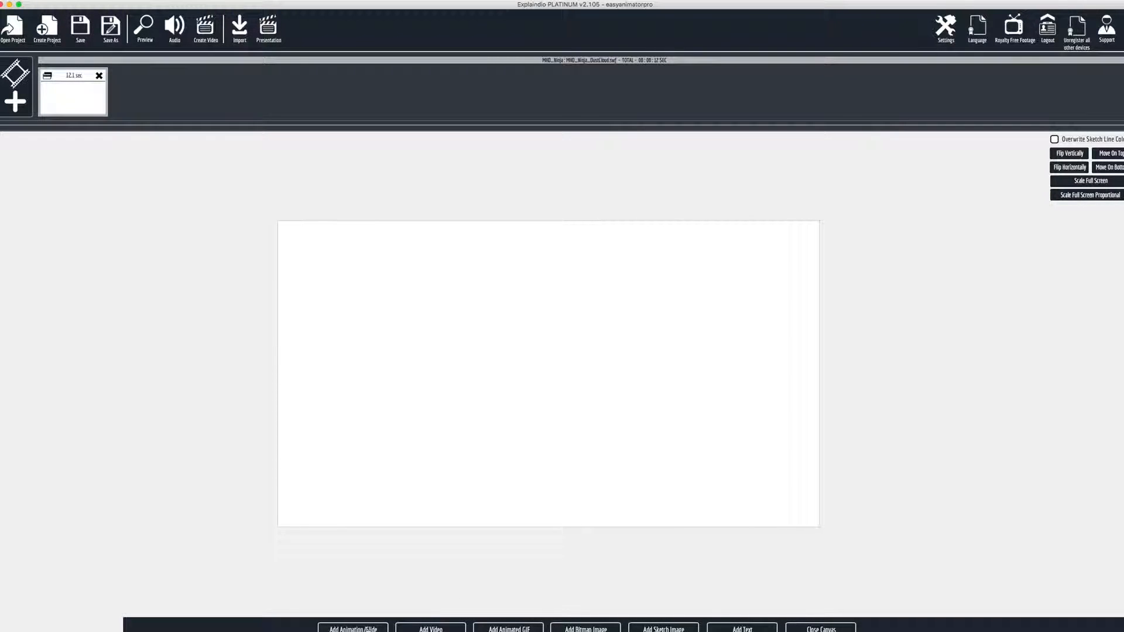
left_click(375, 625)
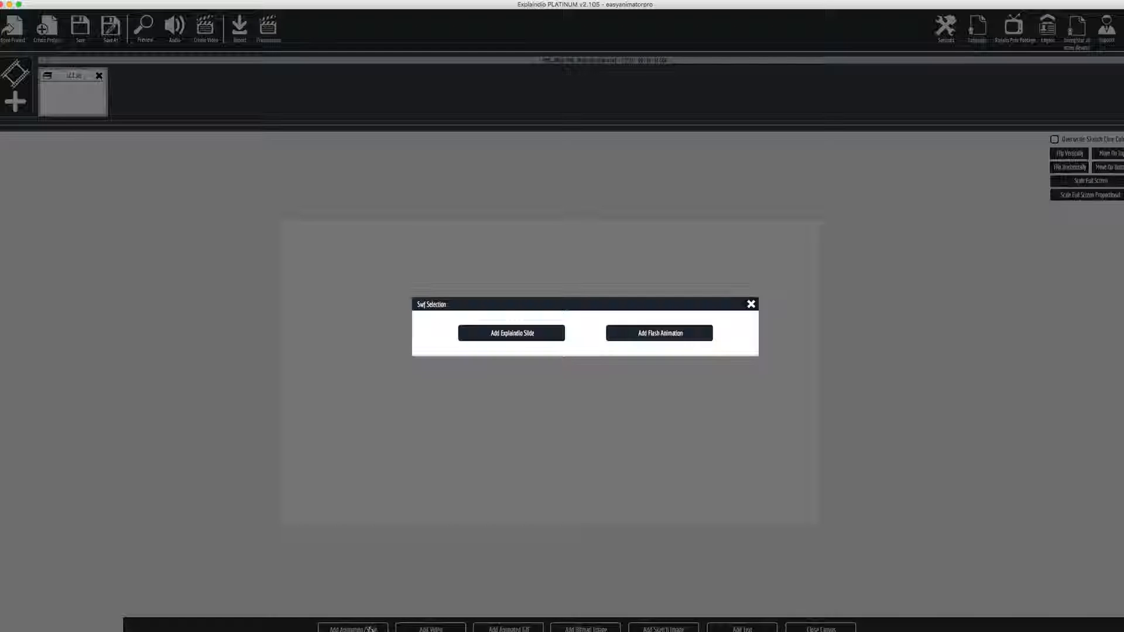
left_click(666, 334)
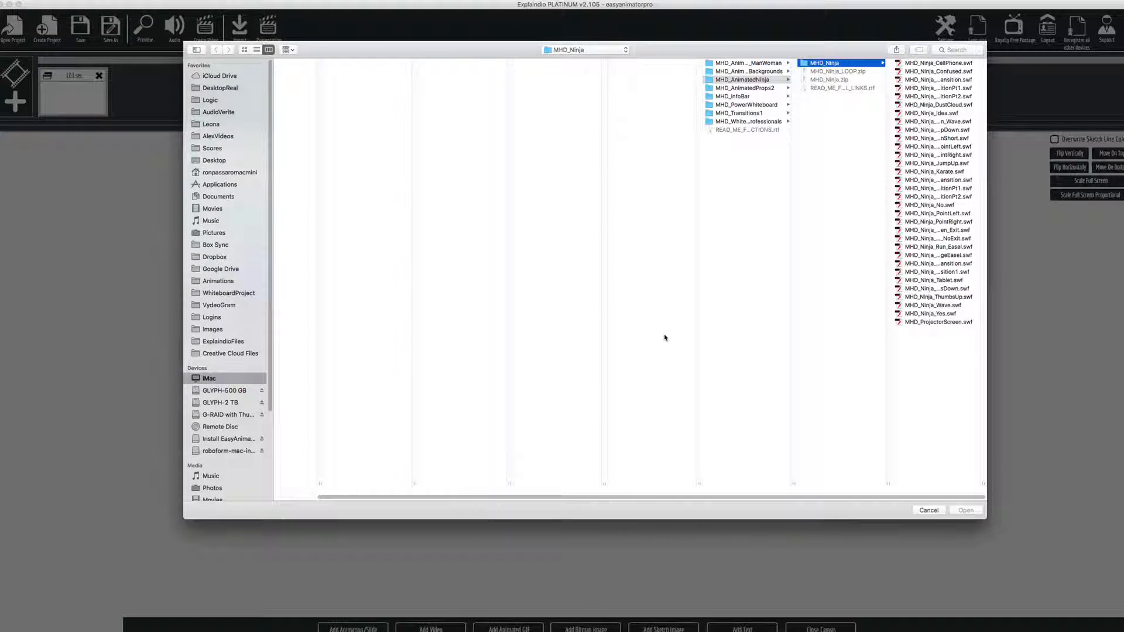
left_click(927, 105)
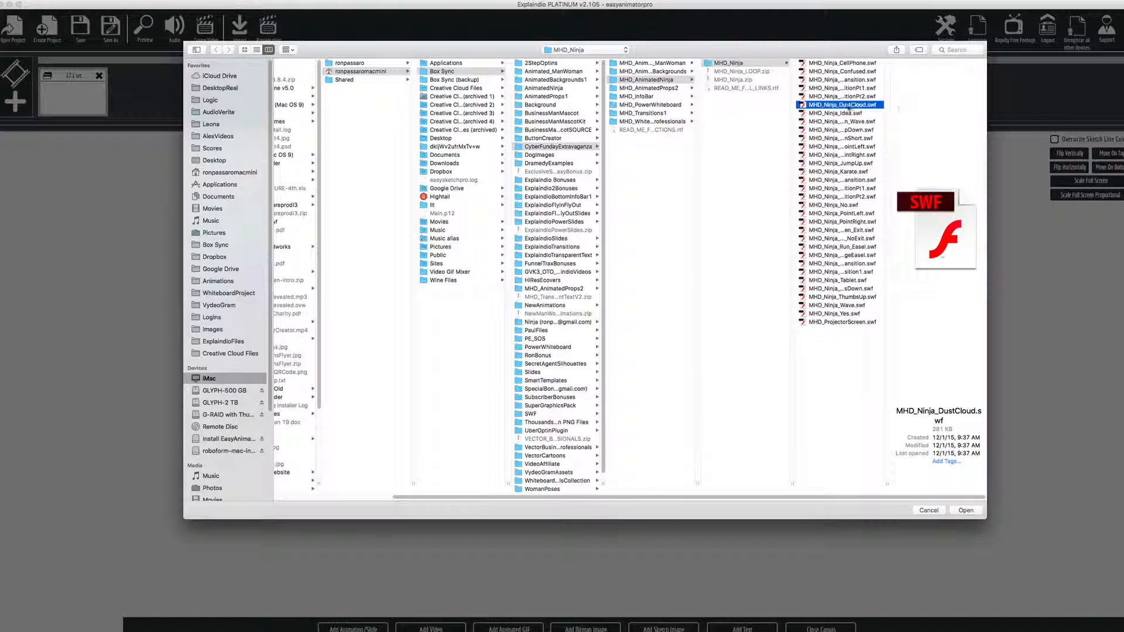
double_click(859, 107)
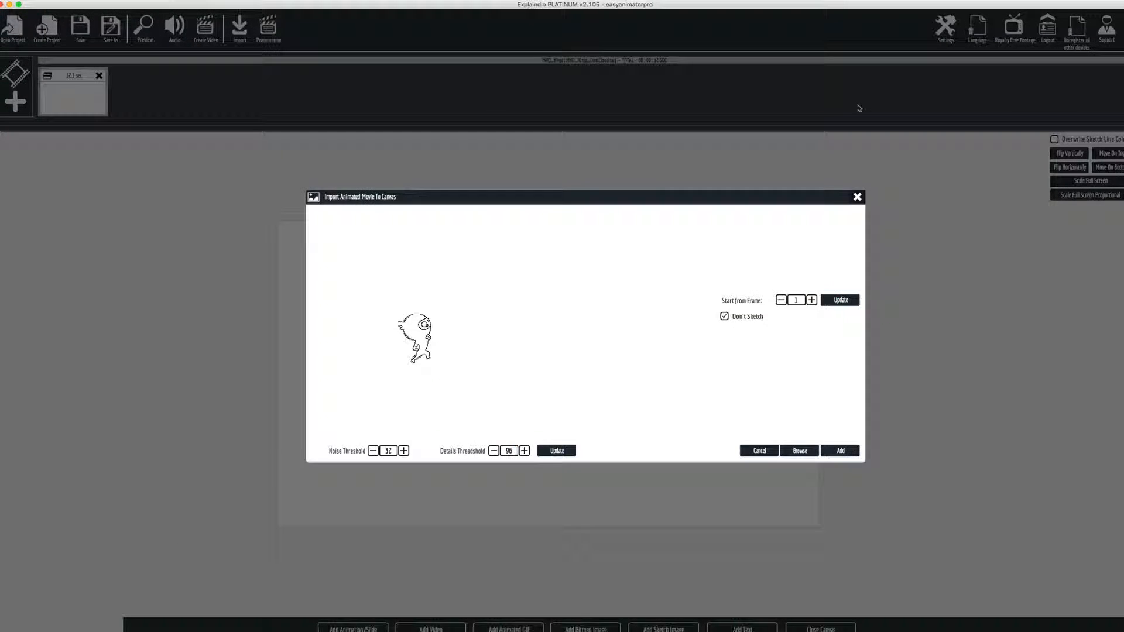
left_click(841, 451)
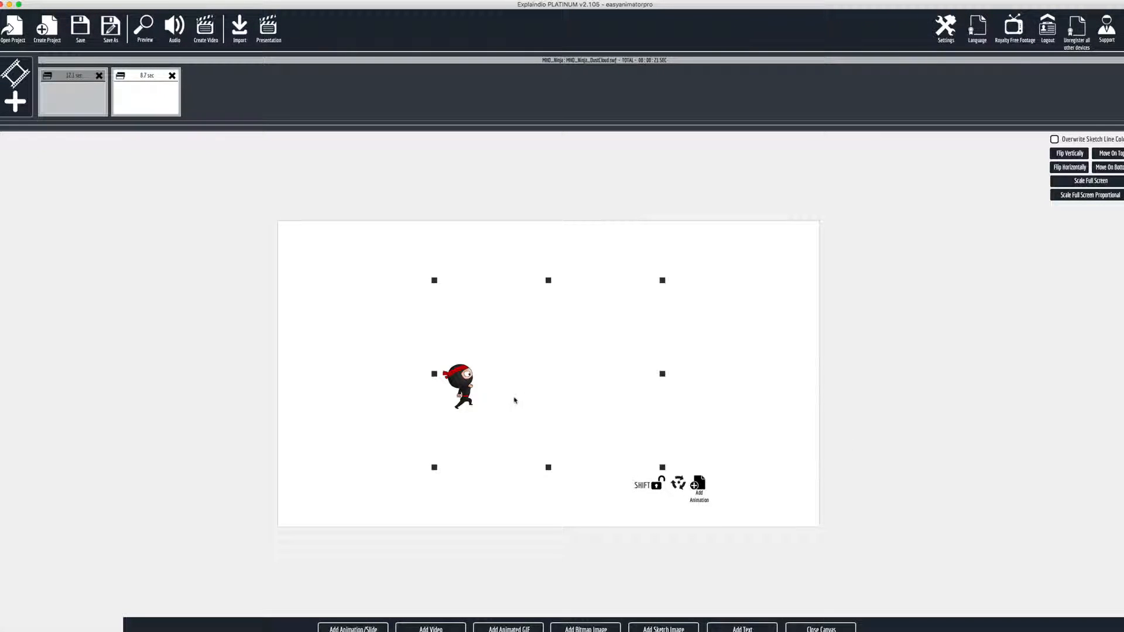
Enlarge the ninja animation and position it so the ninja starts just outside the canvas's left edge
left_click_drag(466, 380, 387, 405)
left_click_drag(584, 304, 665, 315)
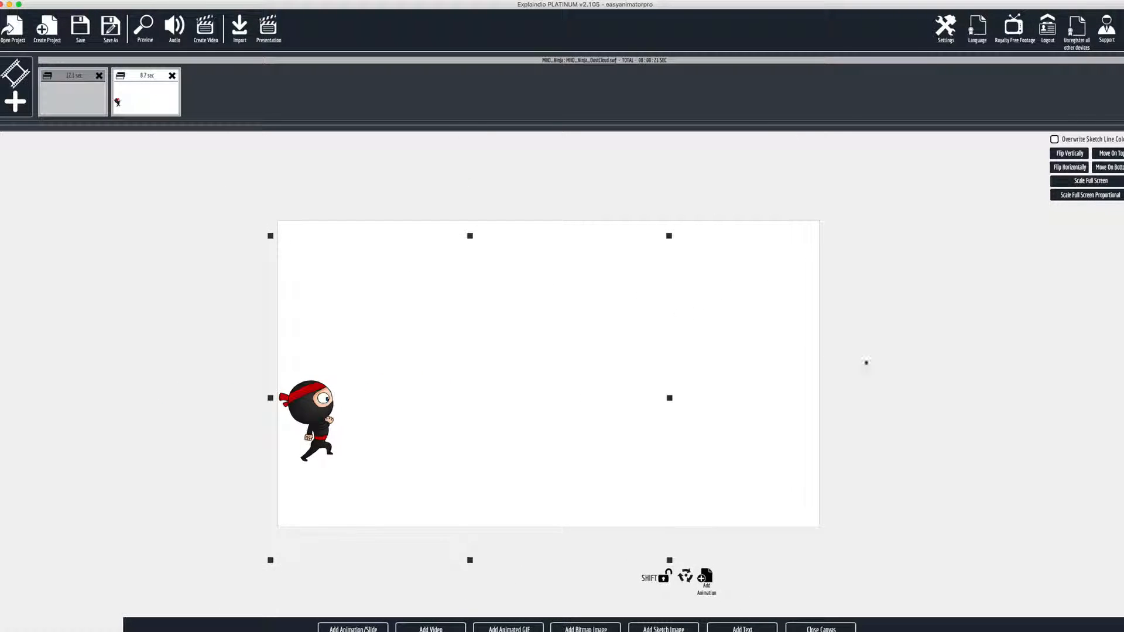
scroll(882, 364, "down", 10)
scroll(883, 364, "up", 5)
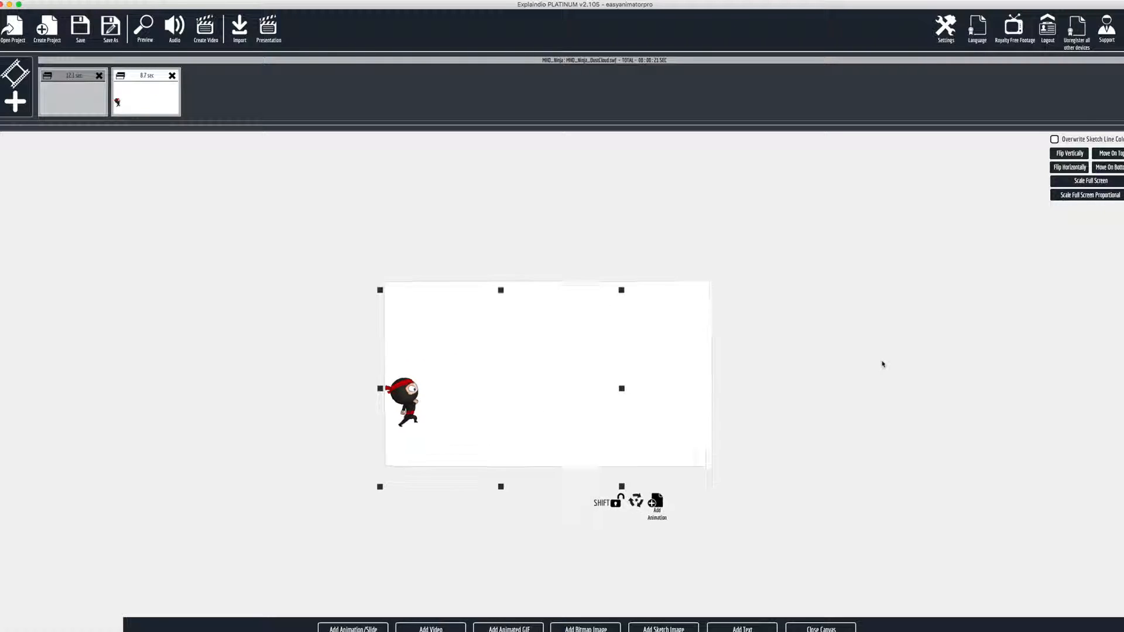
scroll(882, 364, "down", 4)
scroll(883, 364, "up", 3)
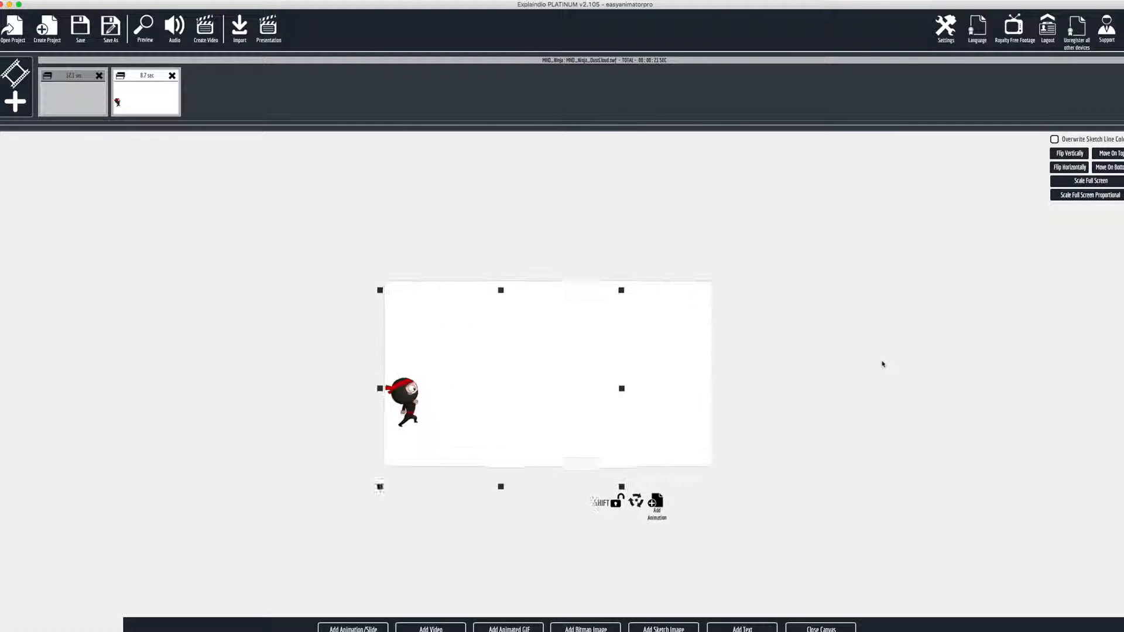
scroll(883, 364, "down", 1)
scroll(883, 364, "up", 1)
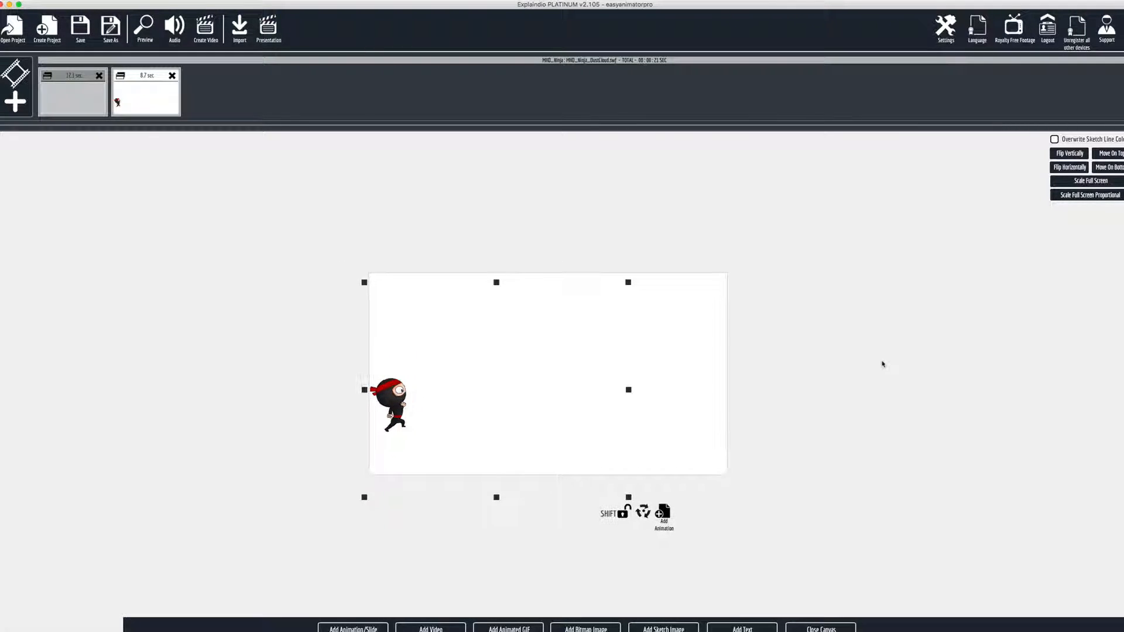
left_click_drag(622, 287, 663, 284)
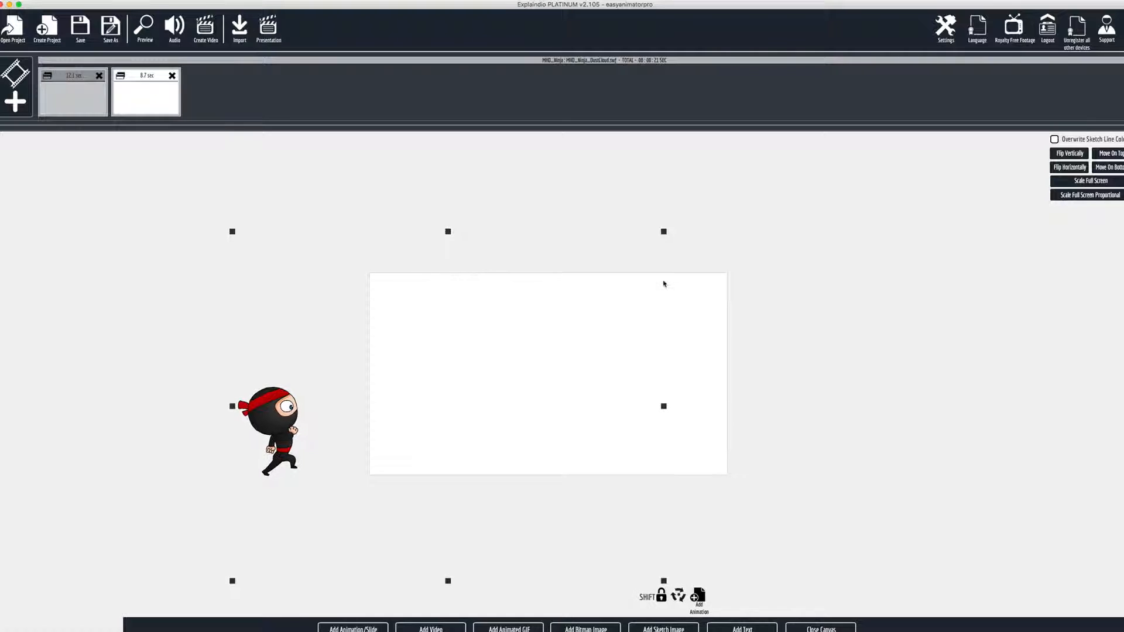
left_click_drag(287, 406, 354, 401)
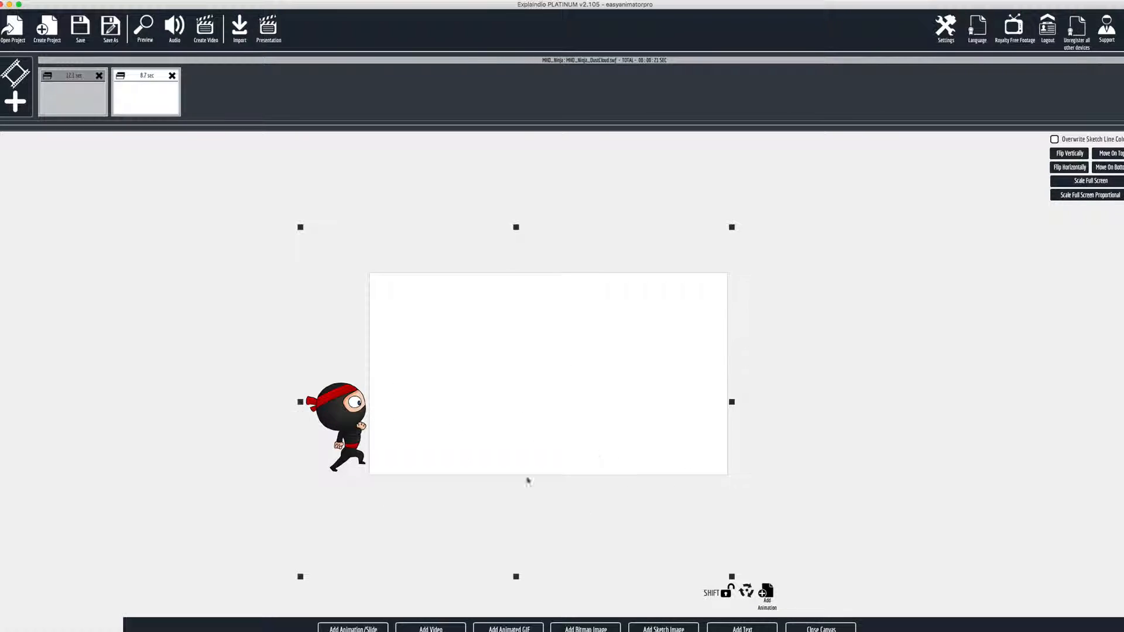
Close the canvas and preview the new scene's animation
left_click(822, 627)
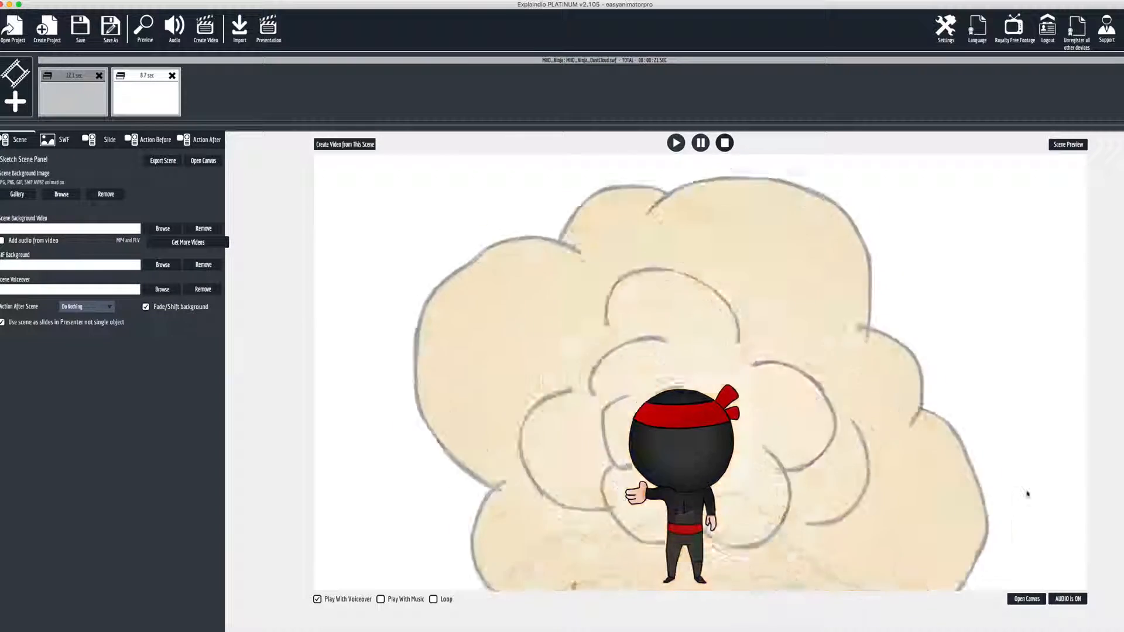
left_click(1070, 147)
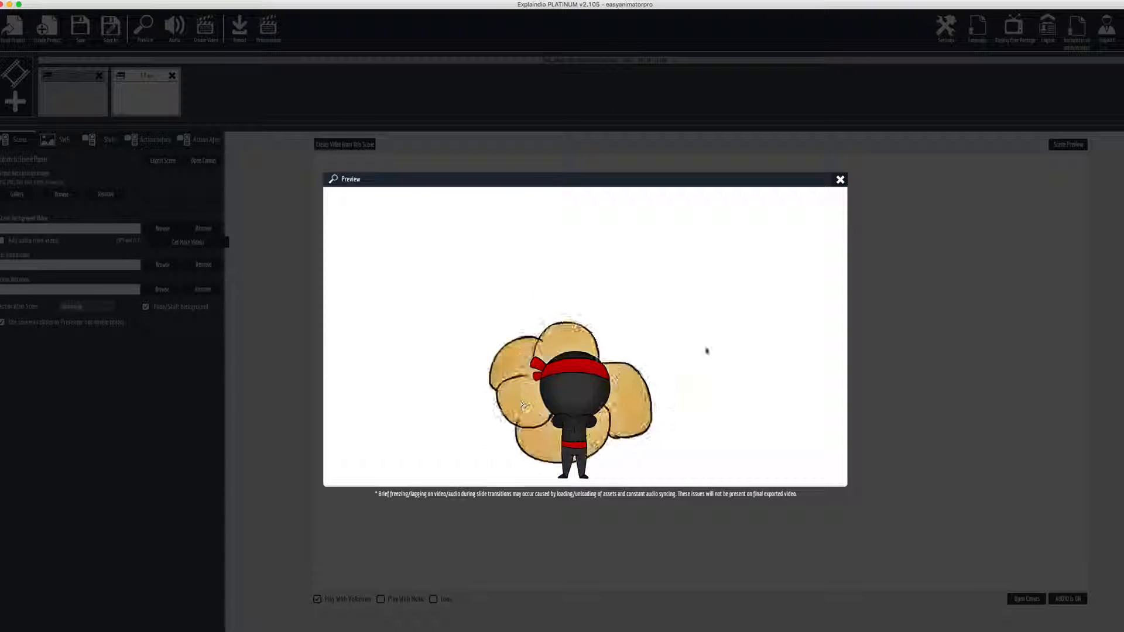
left_click(841, 181)
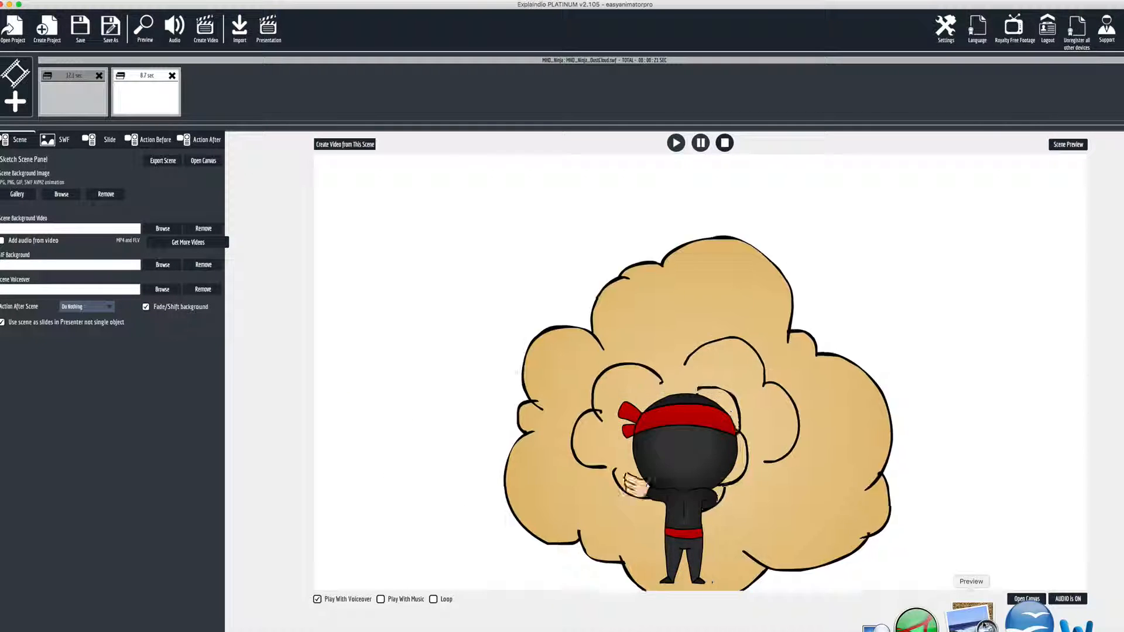
Reopen the canvas, nudge the ninja animation slightly upward, and close the canvas
left_click(1027, 598)
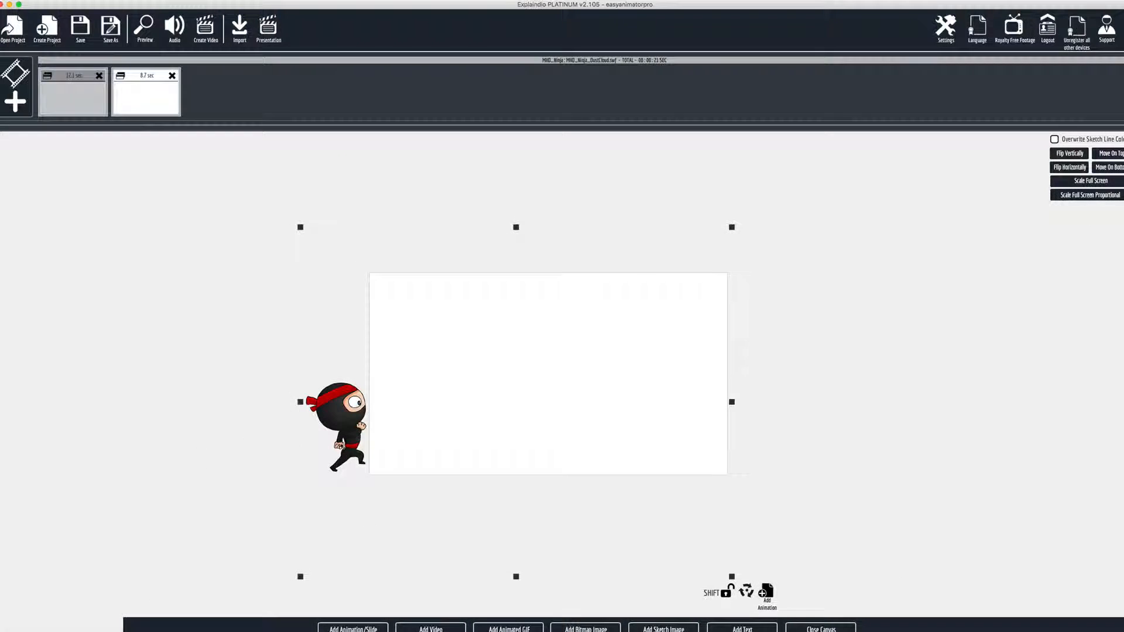
left_click_drag(347, 446, 346, 440)
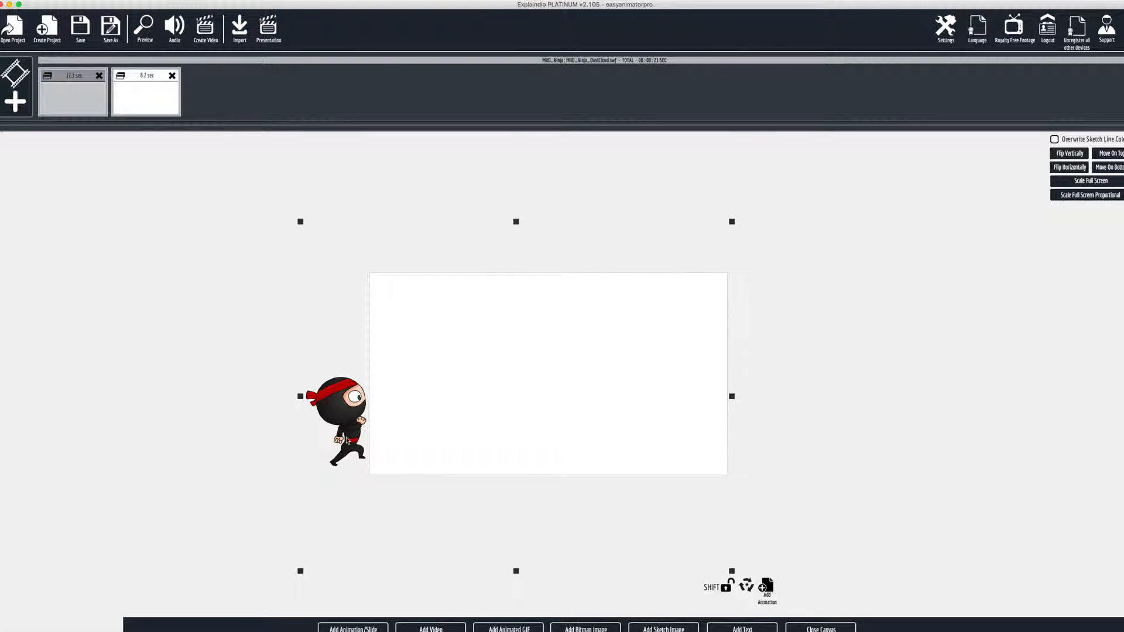
left_click(844, 625)
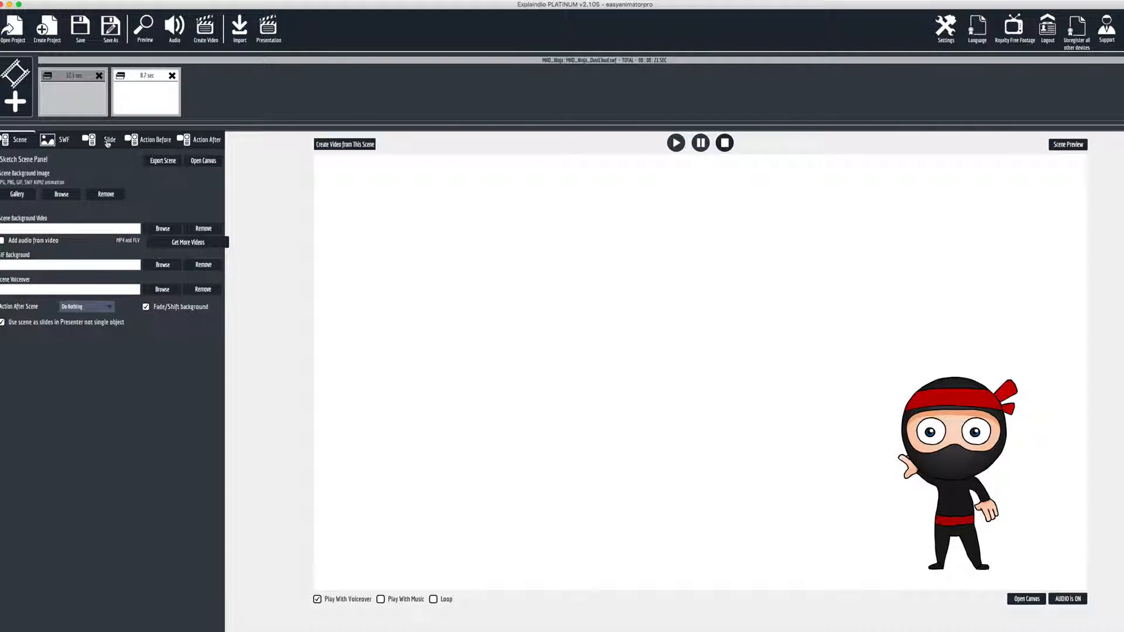
Open the slide's animation customization and set gift.png as the image for Image Area 1
left_click(107, 143)
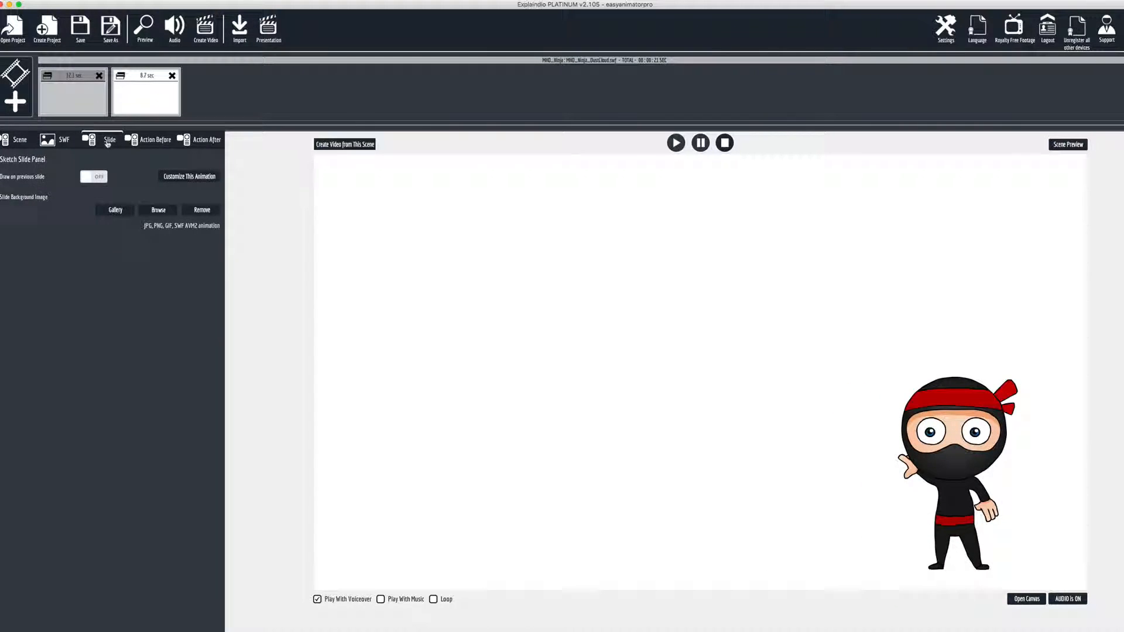
left_click(179, 179)
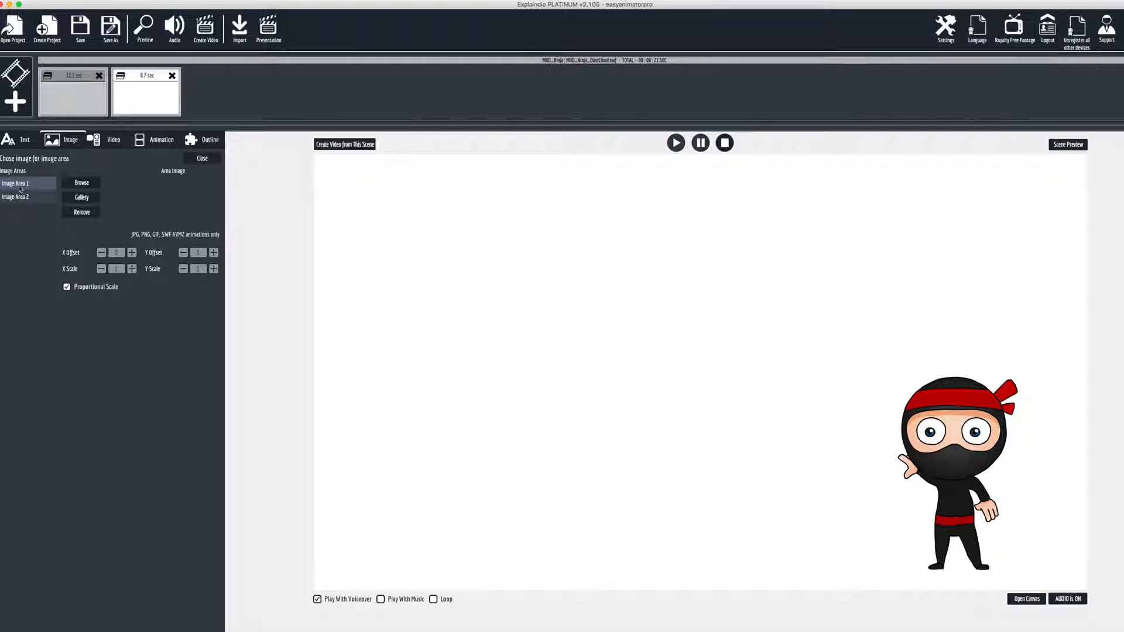
left_click(102, 144)
left_click(62, 143)
left_click(21, 201)
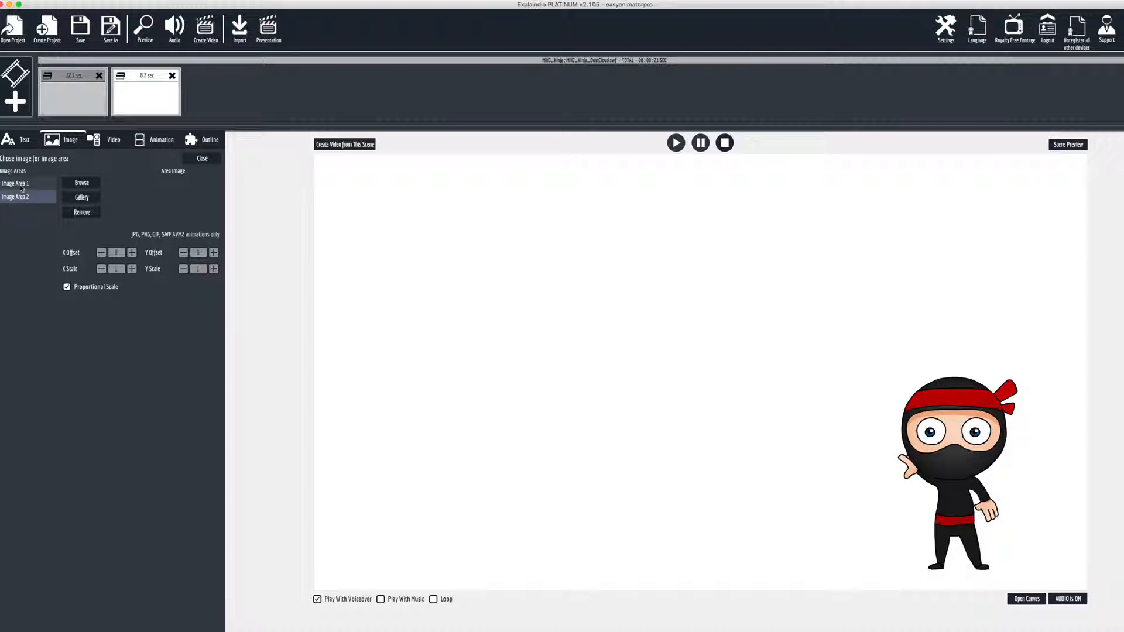
left_click(21, 186)
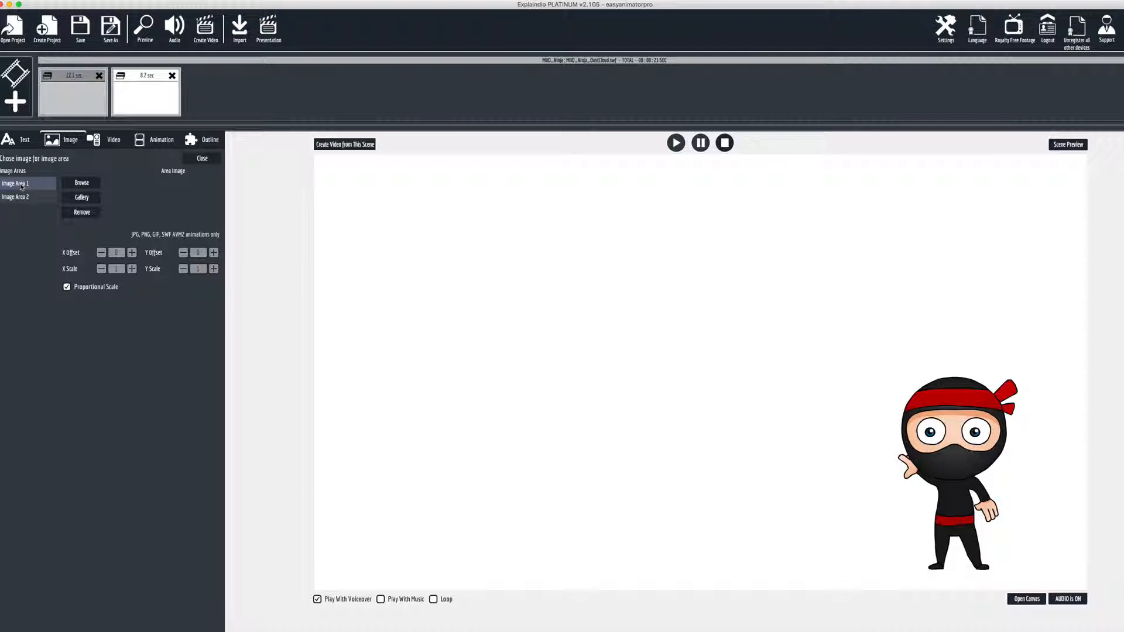
left_click(75, 184)
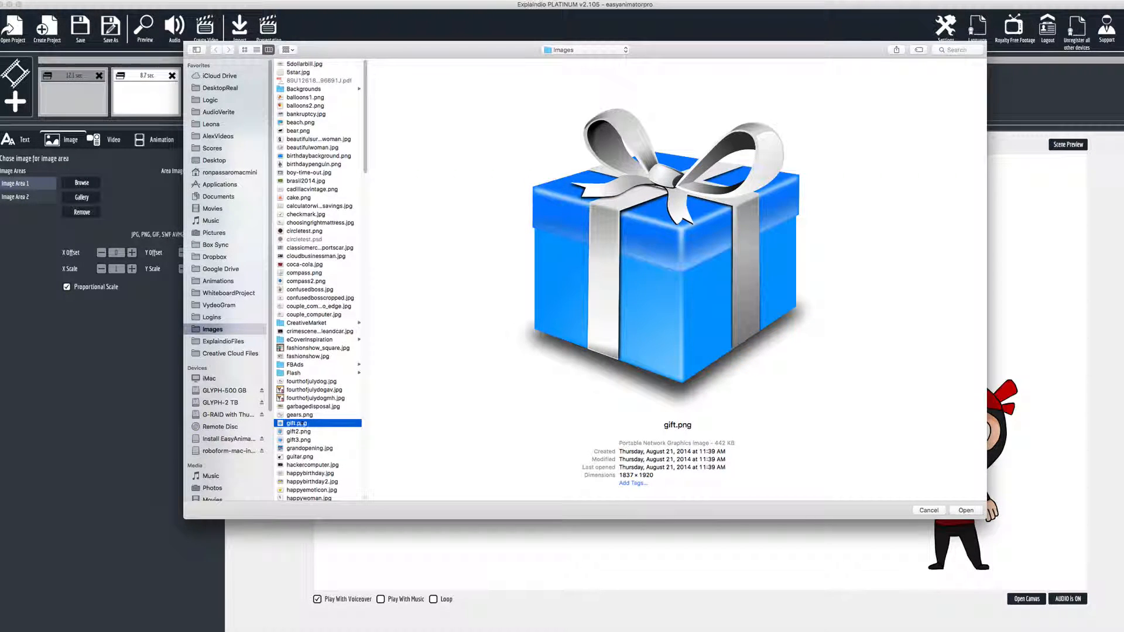
scroll(302, 428, "up", 1)
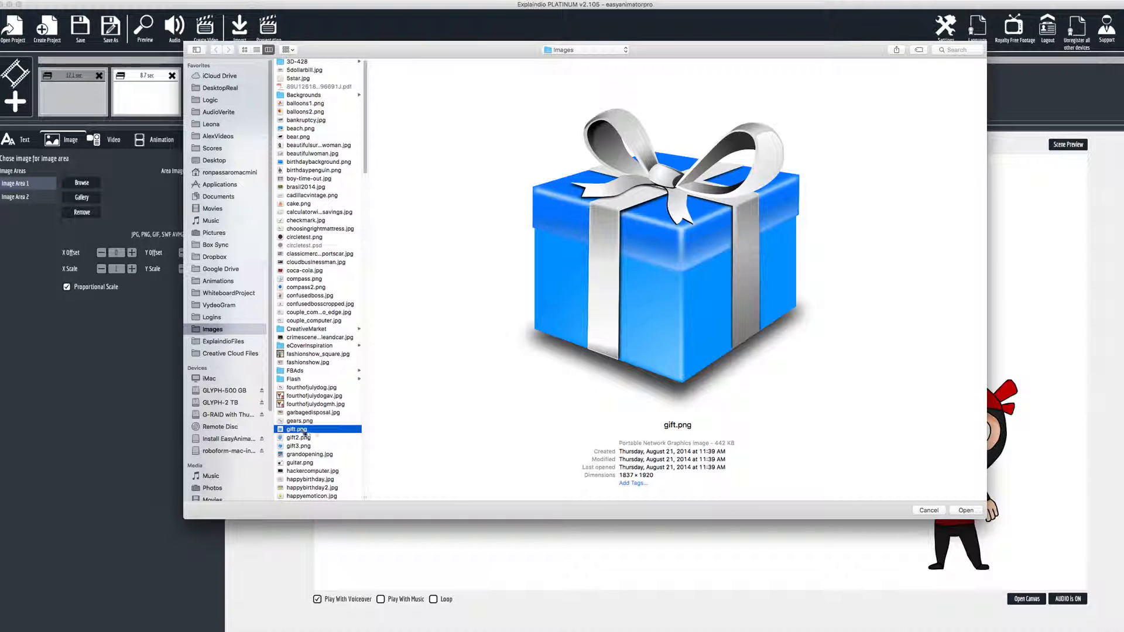
double_click(305, 431)
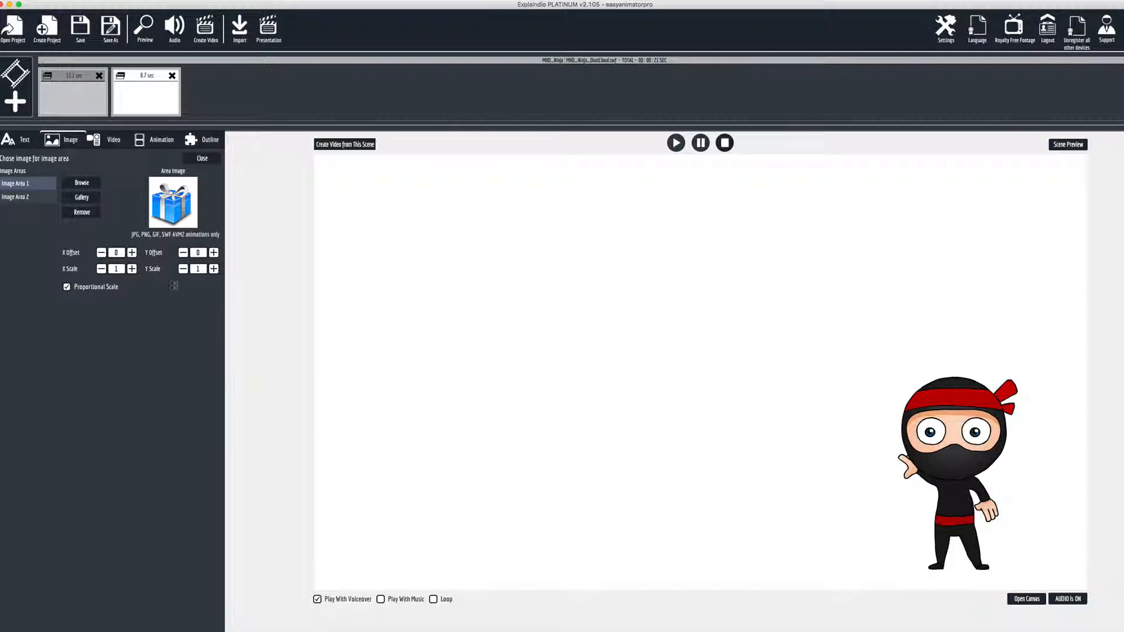
Set cake.png as the image for Image Area 2
left_click(19, 199)
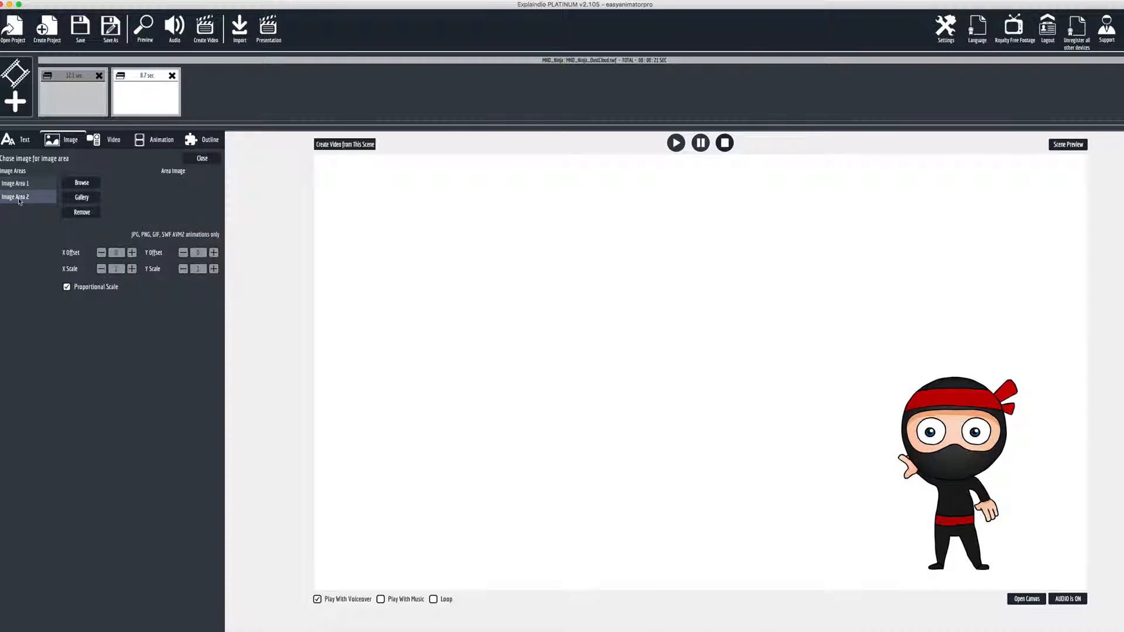
left_click(80, 183)
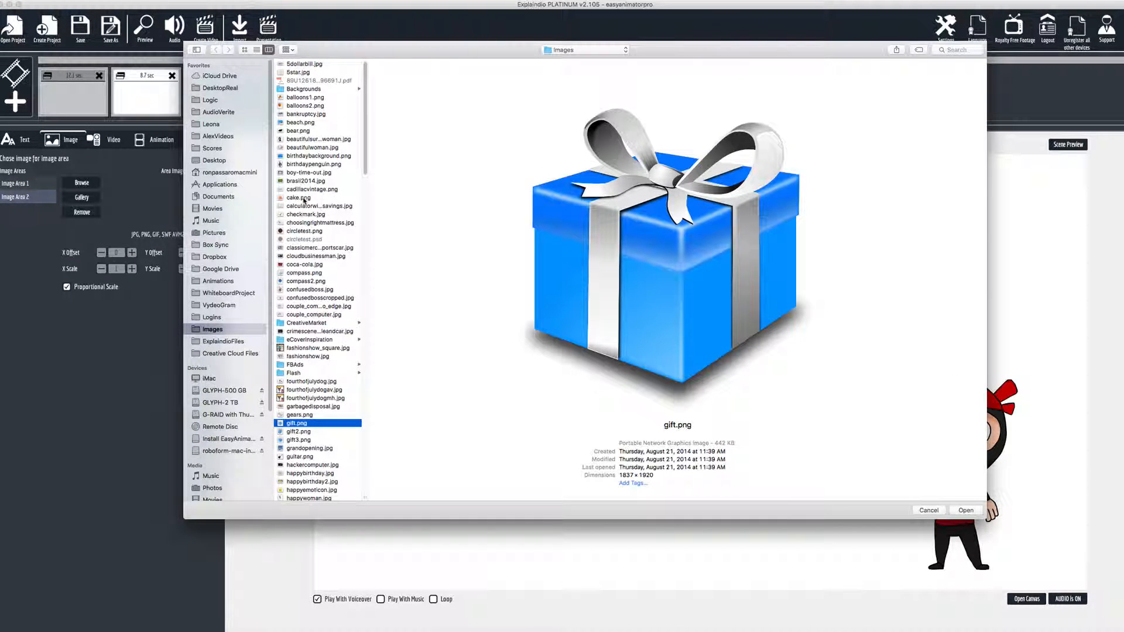
left_click(304, 199)
double_click(304, 199)
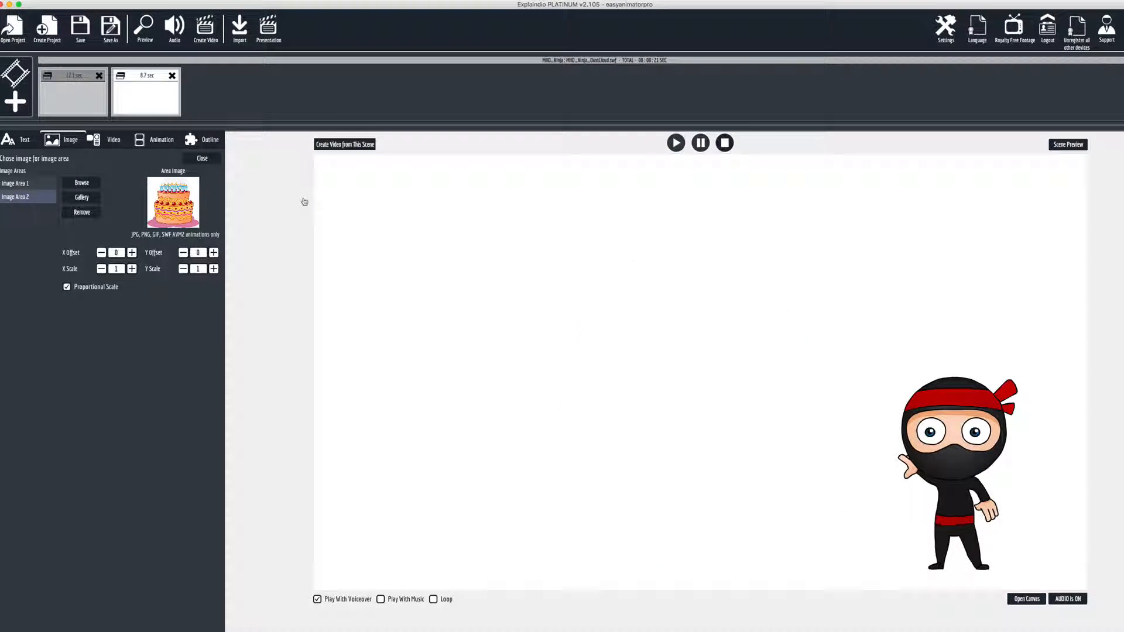
Reduce the cake image's scale to 0.78, then return it to 1
left_click(183, 268)
left_click(183, 269)
left_click(184, 268)
left_click(183, 269)
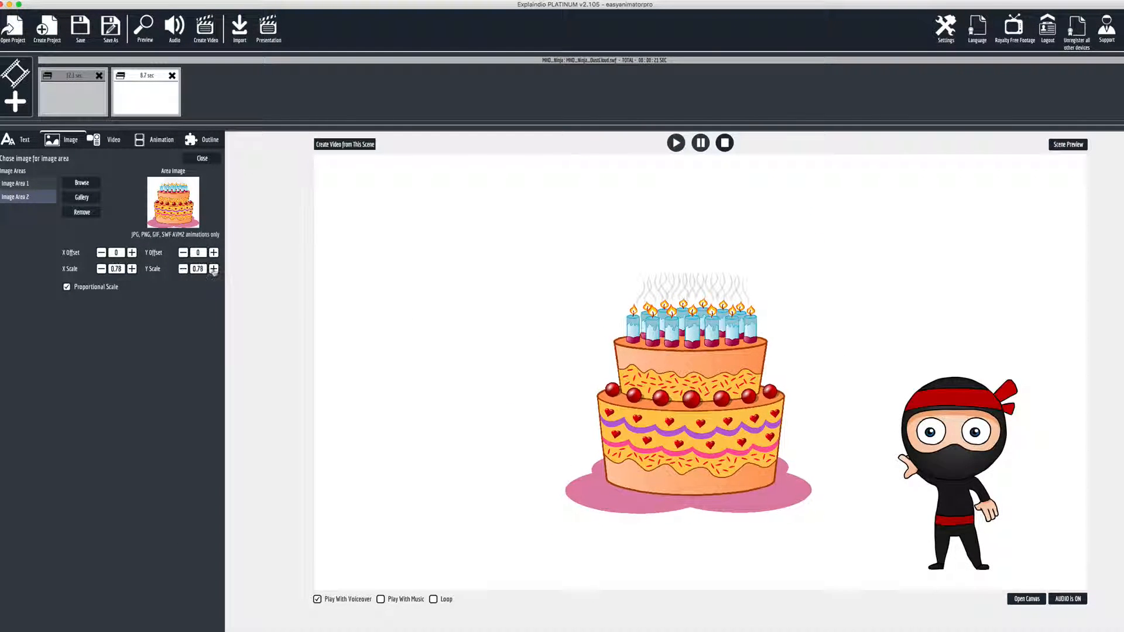
left_click(214, 269)
left_click(214, 268)
left_click(214, 269)
left_click(213, 269)
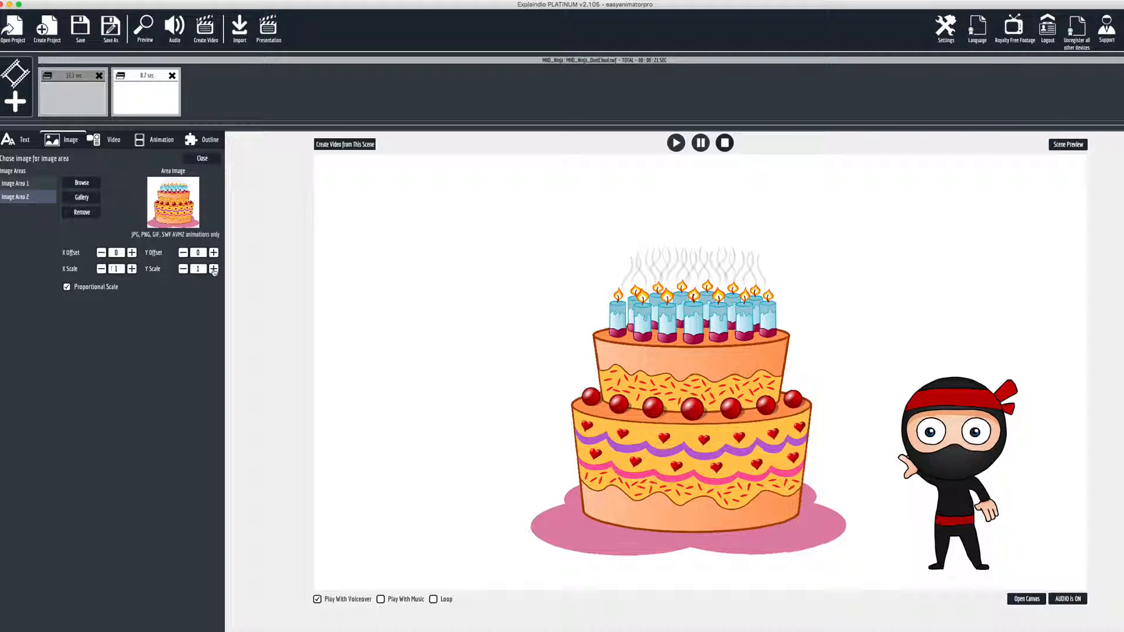
Shift the cake image upward by lowering its Y offset
left_click(183, 269)
left_click(183, 253)
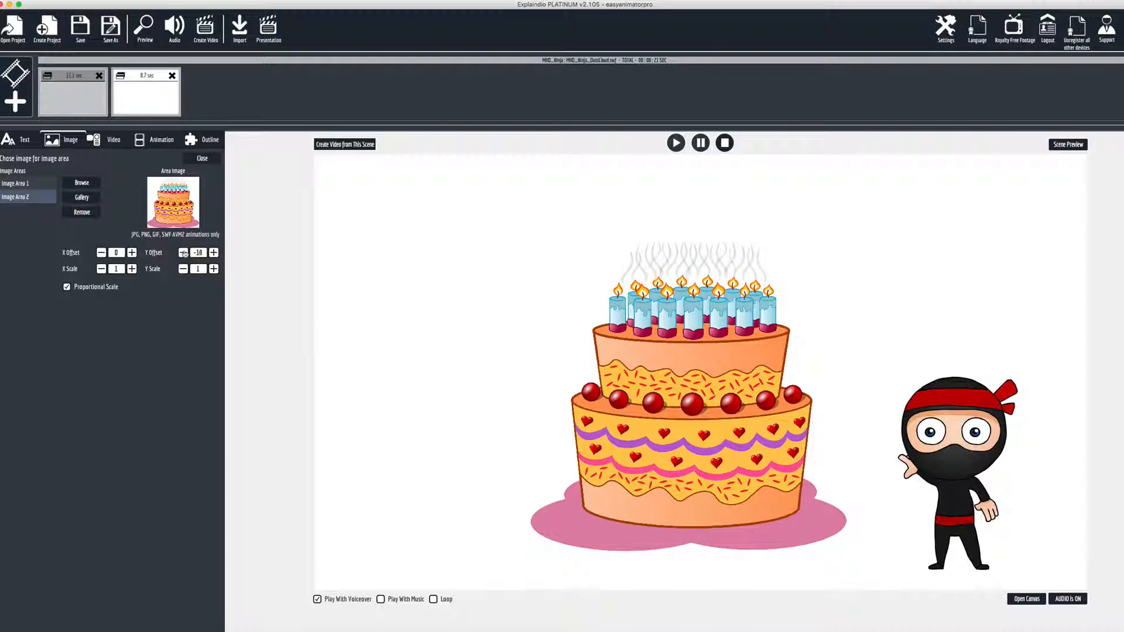
Raise the cake image's Y offset back to 0
left_click(214, 254)
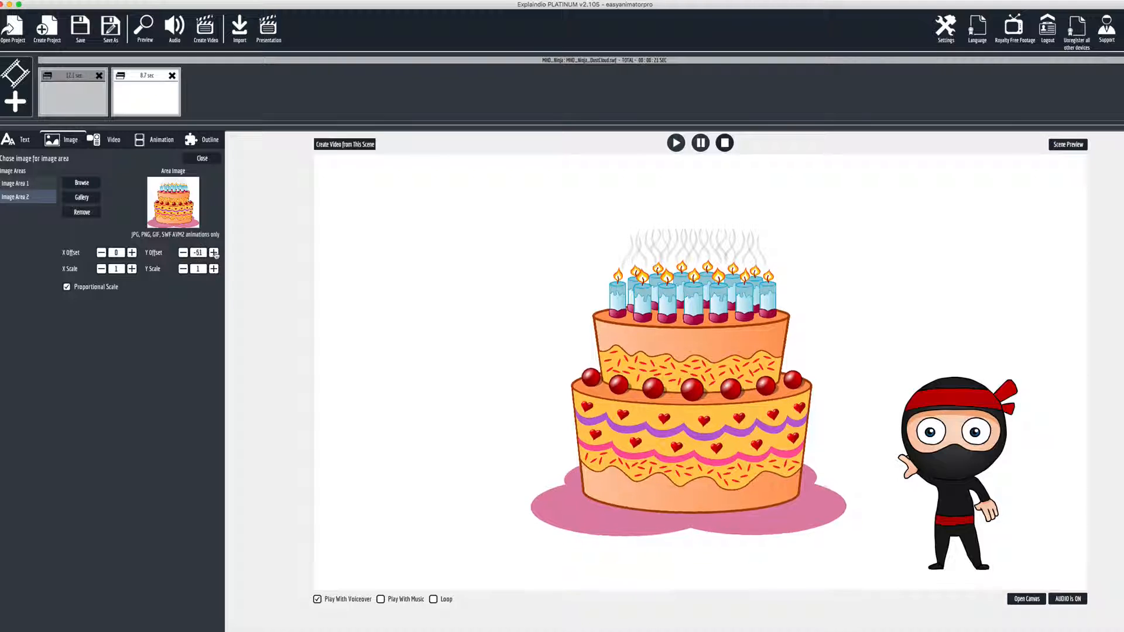
left_click(214, 253)
left_click(214, 253)
left_click(214, 253)
left_click(215, 253)
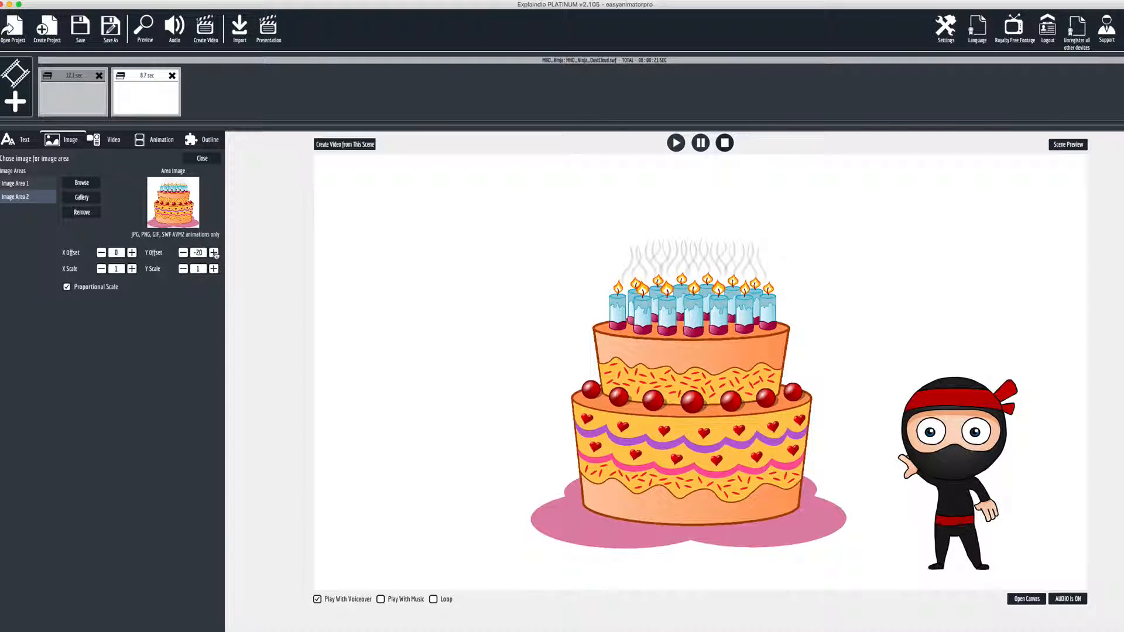
left_click(215, 253)
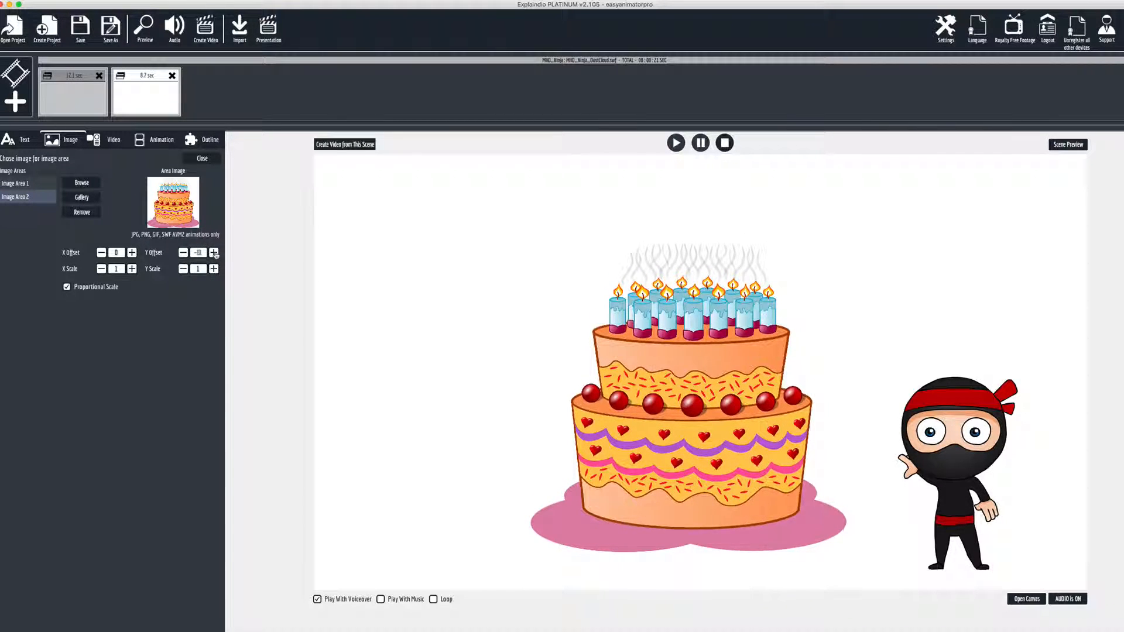
left_click(214, 253)
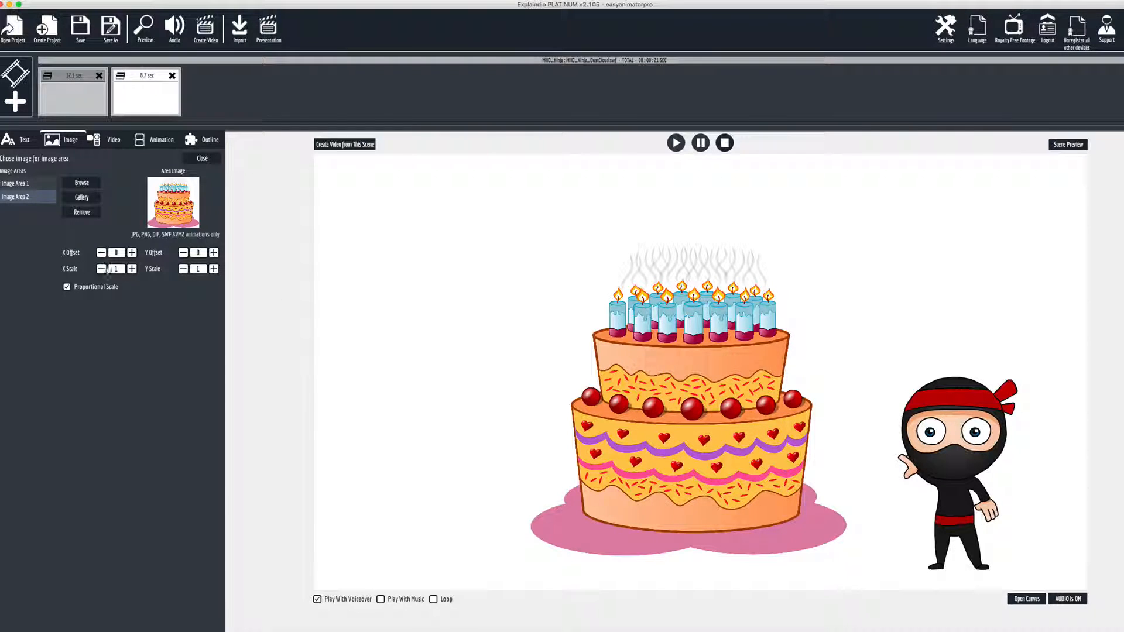
Try reducing the cake image's scale to 0.81 and adjusting its Y offset
left_click(184, 269)
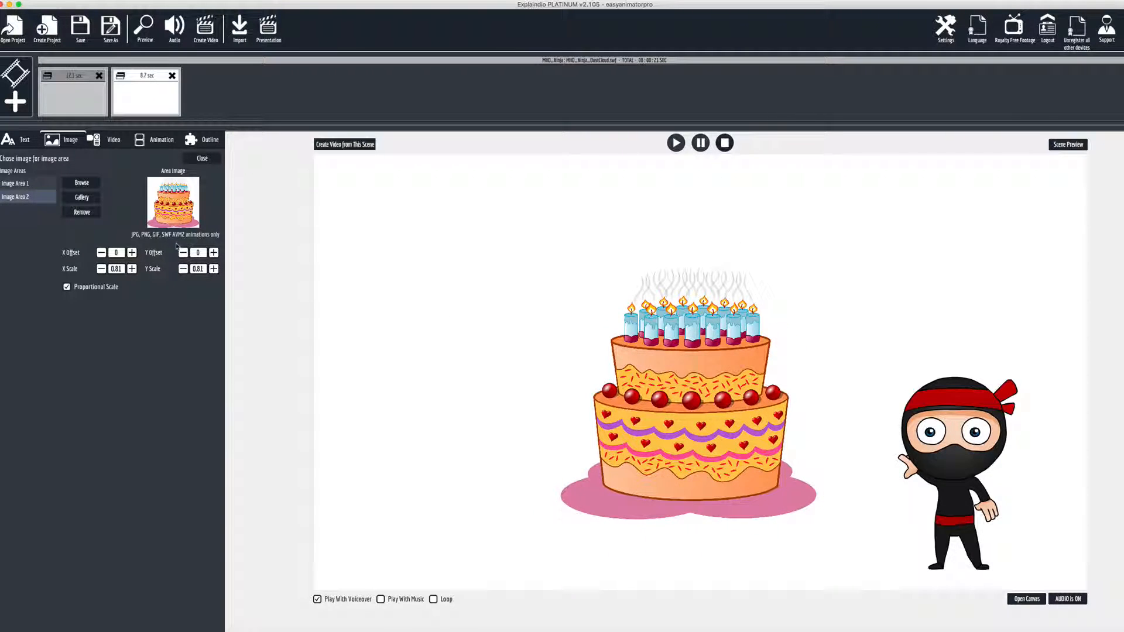
left_click(184, 253)
left_click_drag(184, 253, 213, 253)
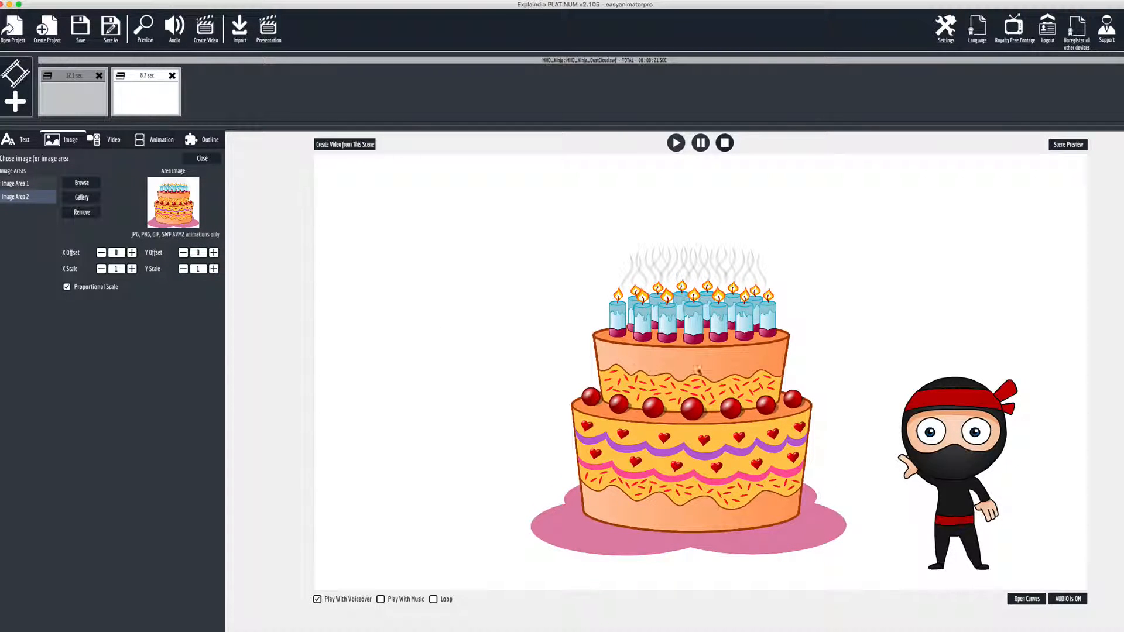
Preview the scene with the adjusted cake image
left_click(1078, 146)
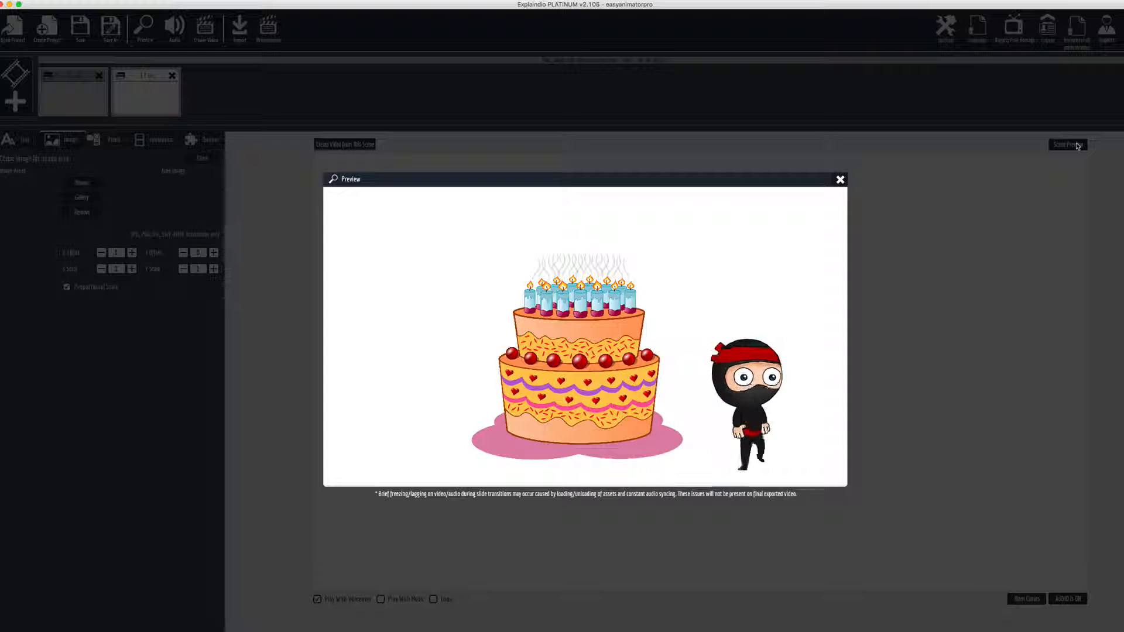
left_click(840, 180)
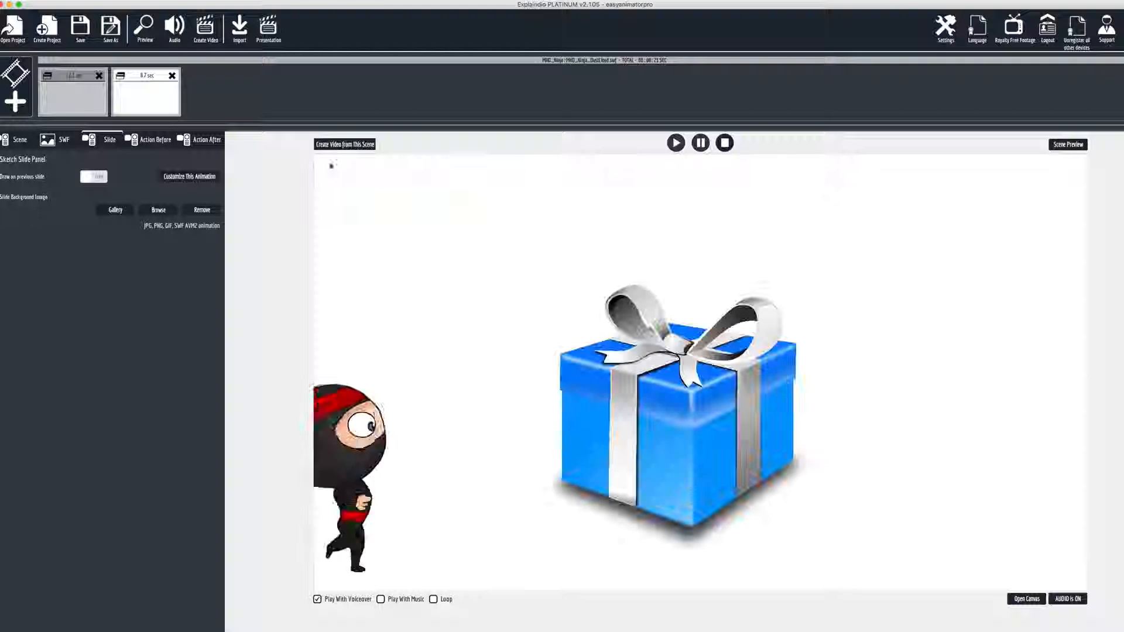
Set the scene background image to tropicalisland.swf from the MHO_AnimateBackgroundsV1 gallery folder
left_click(13, 140)
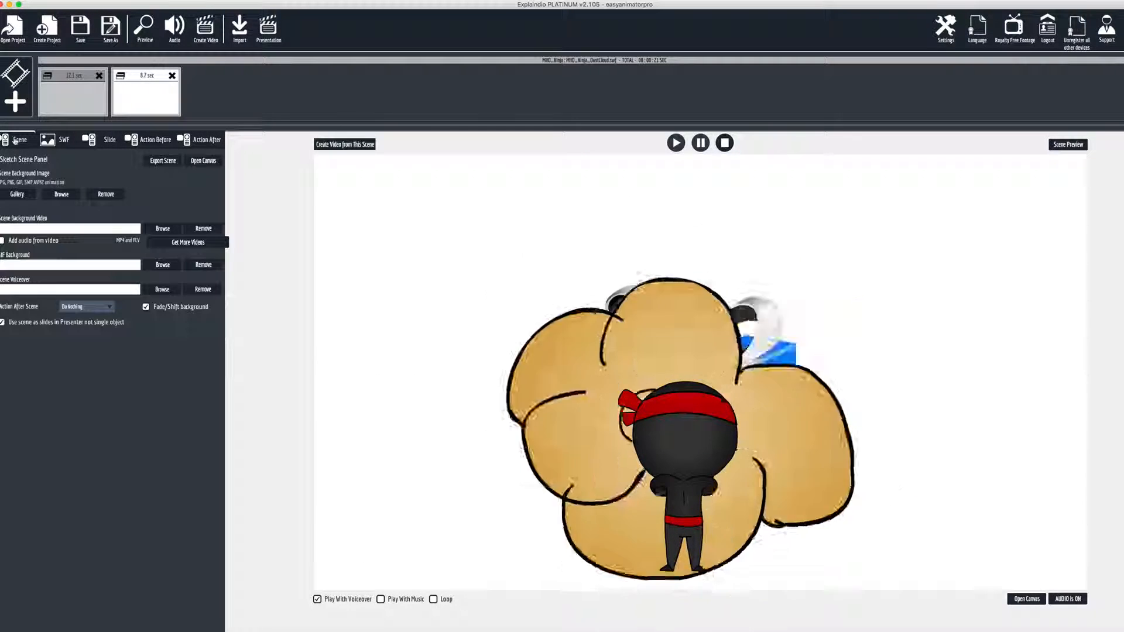
left_click(17, 193)
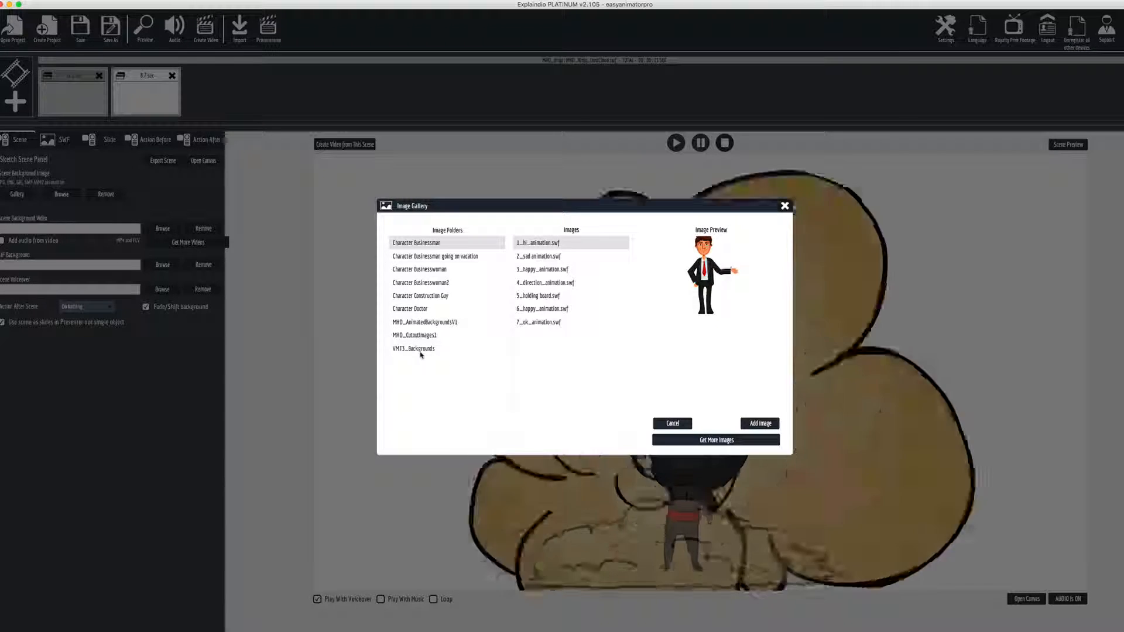
left_click(418, 322)
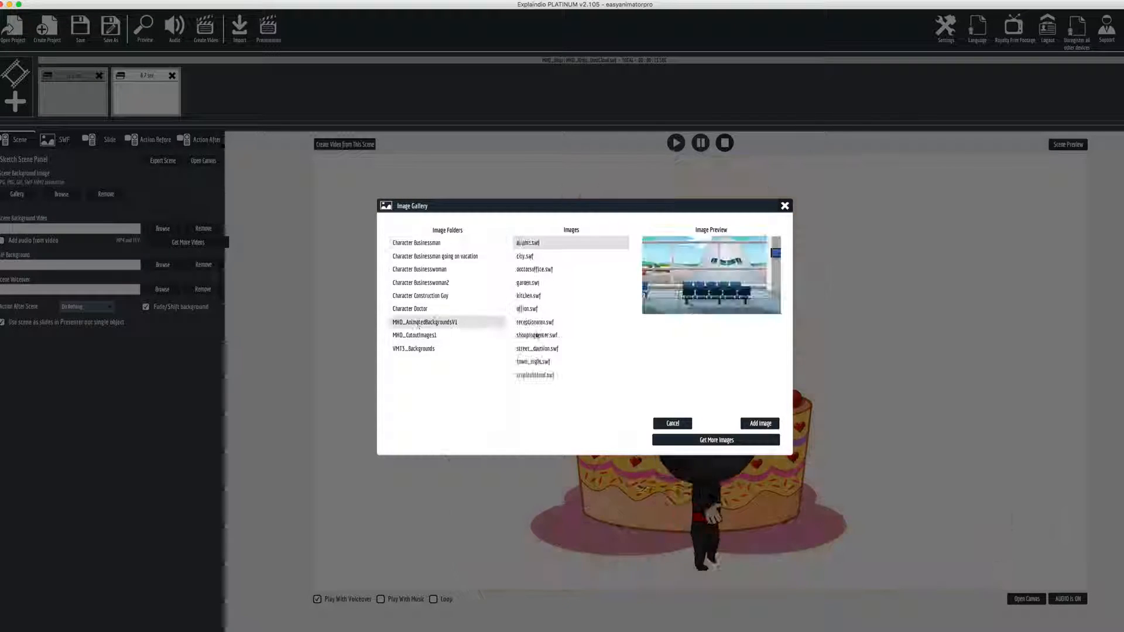
left_click(535, 375)
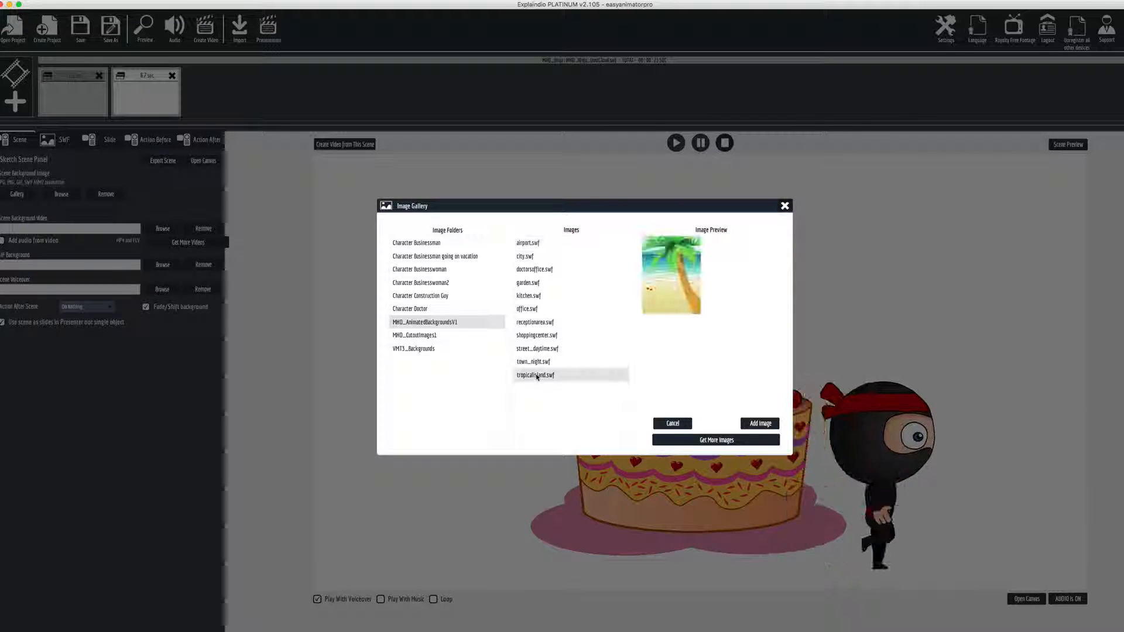
left_click(755, 422)
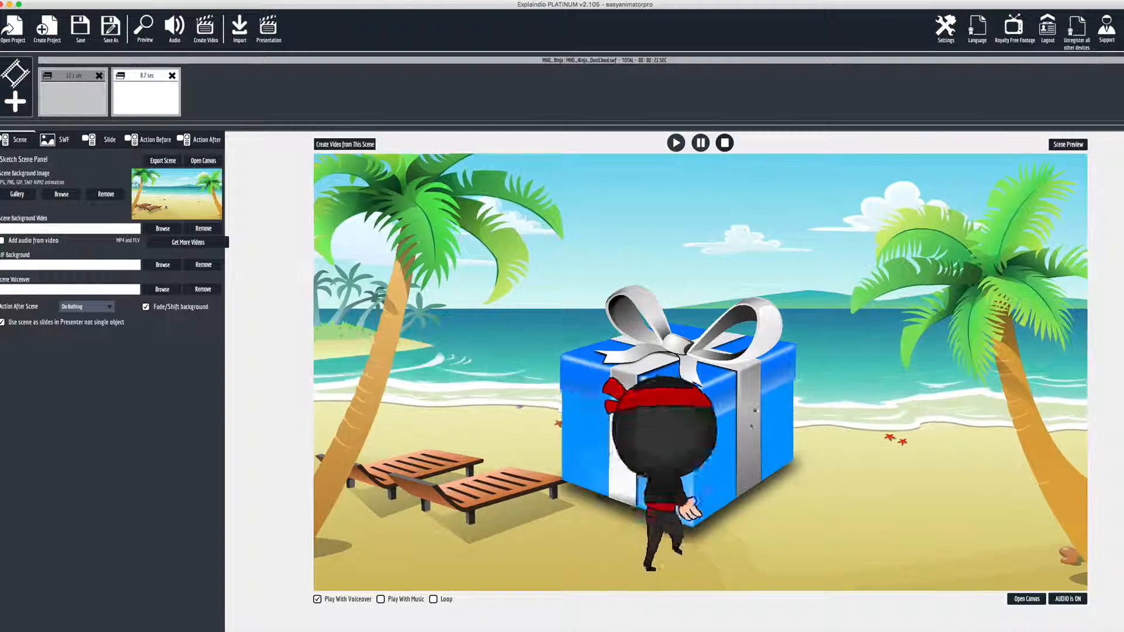
Preview the scene with the beach background several times
left_click(1066, 147)
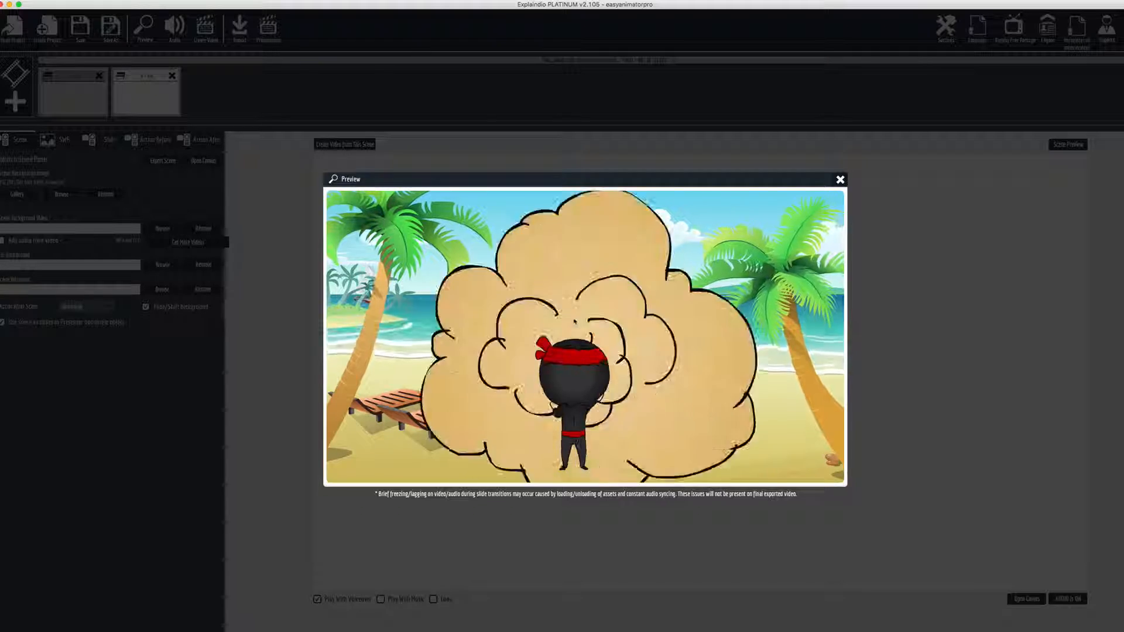
left_click(840, 180)
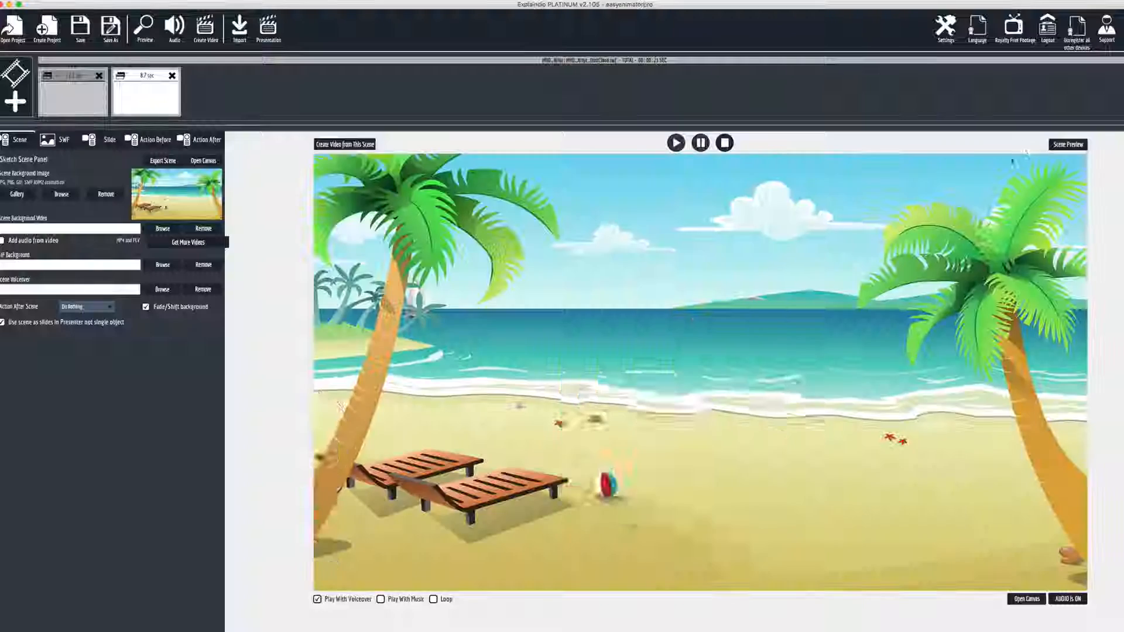
left_click(1068, 145)
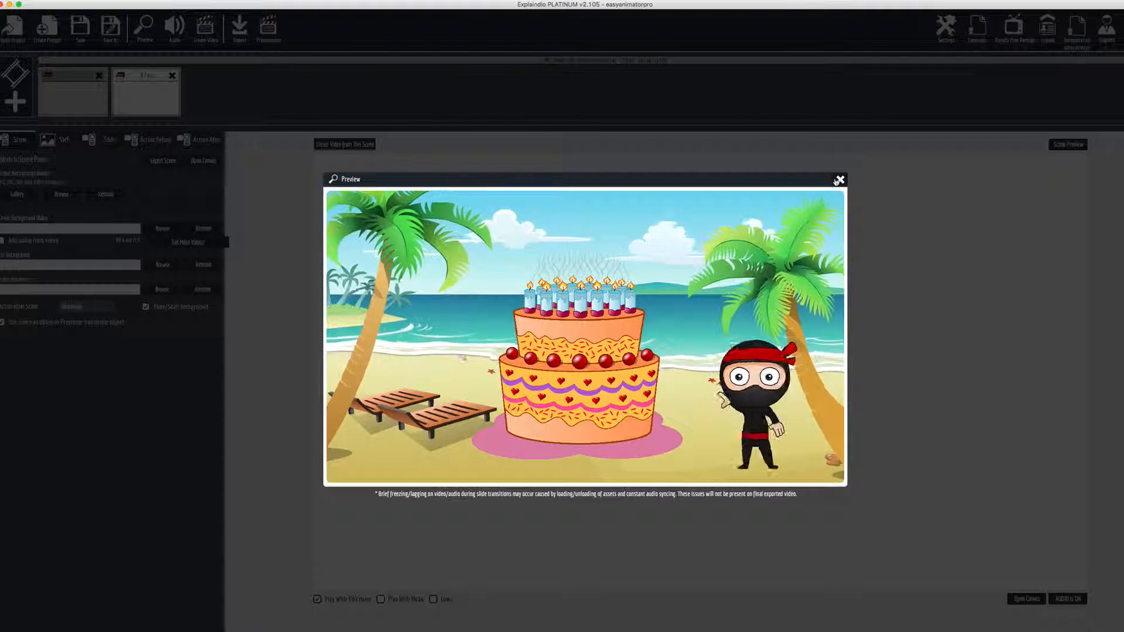
left_click(839, 180)
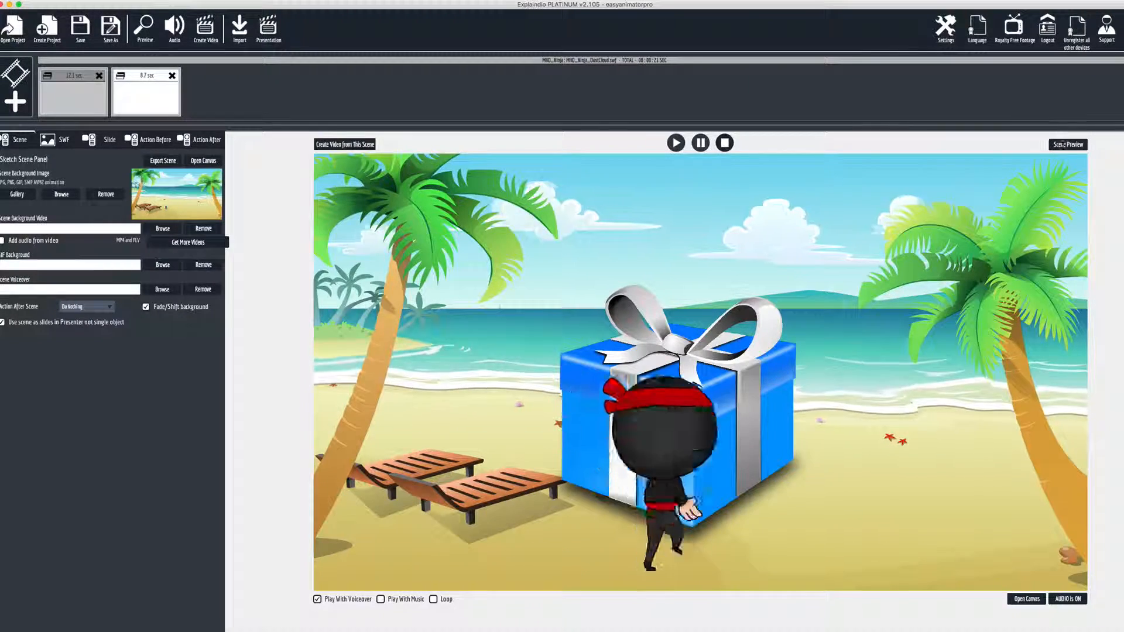
left_click(1062, 146)
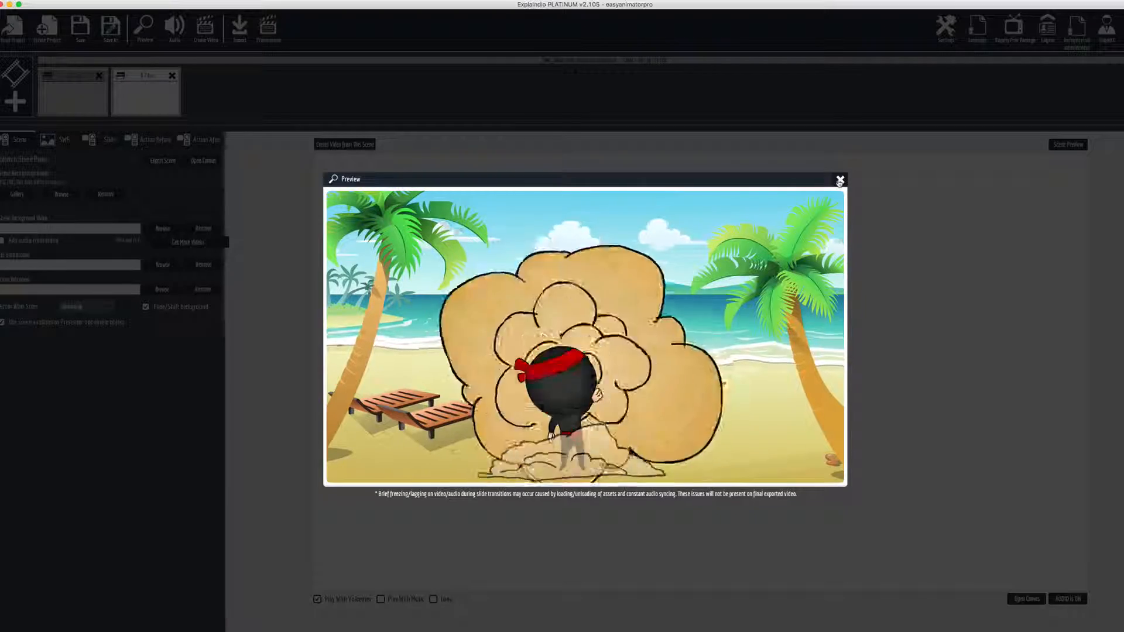
left_click(839, 180)
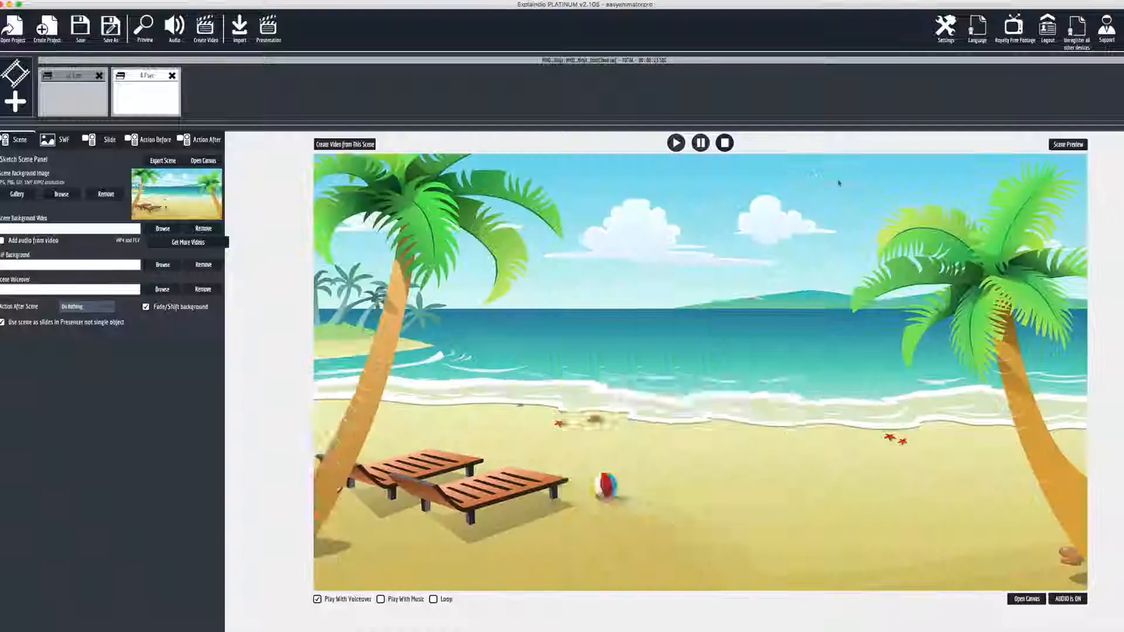
Try a Fade In show action with a 21-frame duration and preview it
left_click(134, 141)
left_click(70, 178)
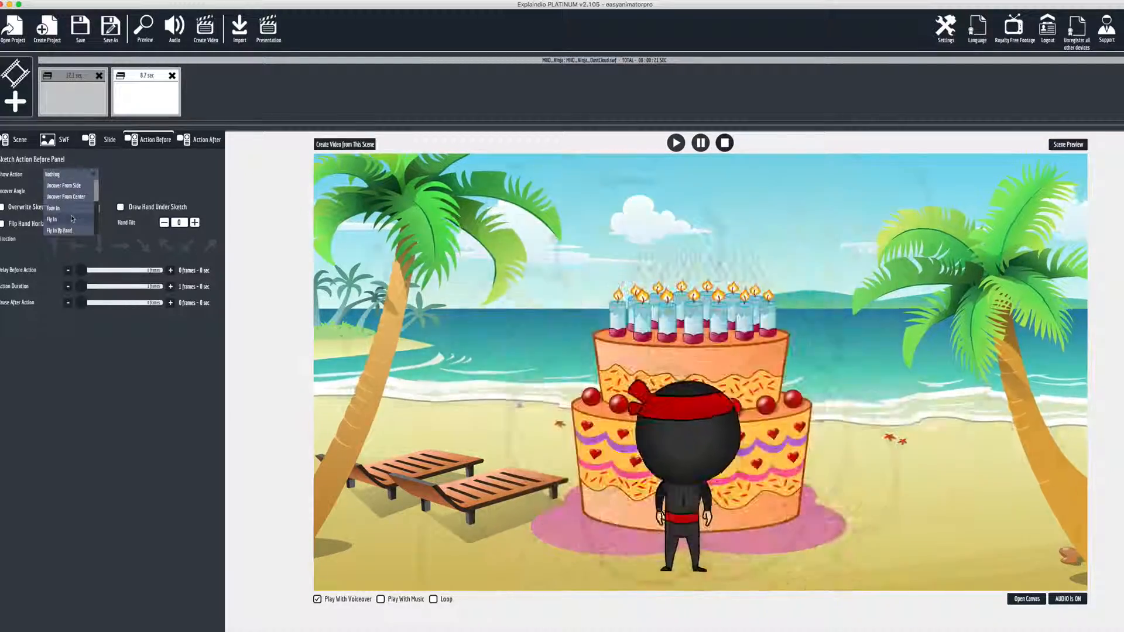
left_click(69, 212)
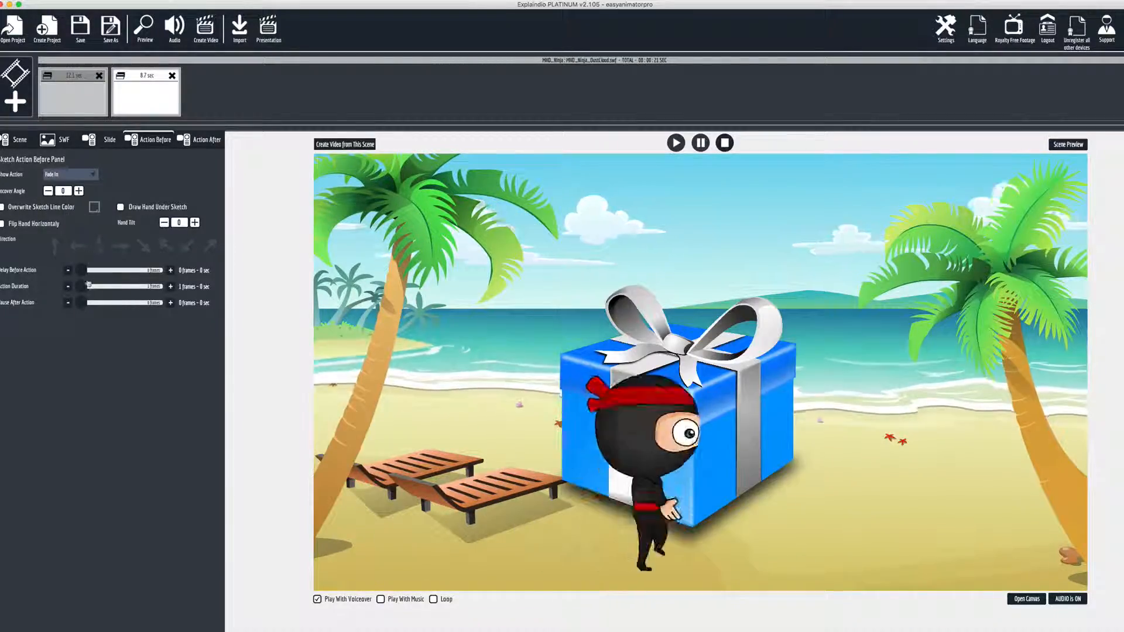
left_click_drag(83, 288, 86, 289)
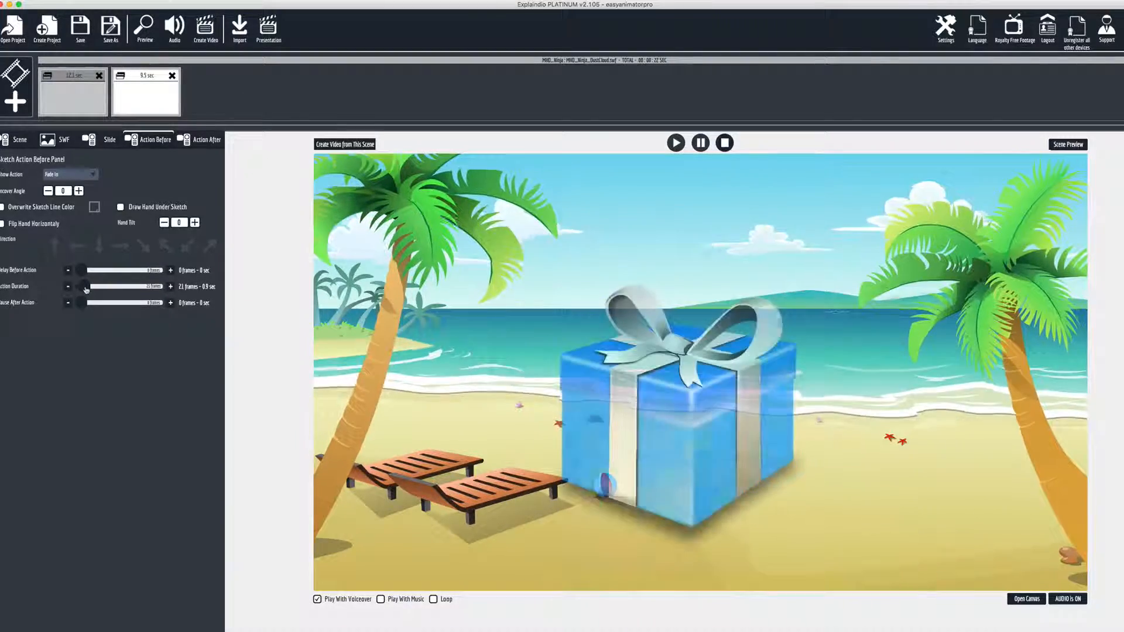
left_click(1066, 145)
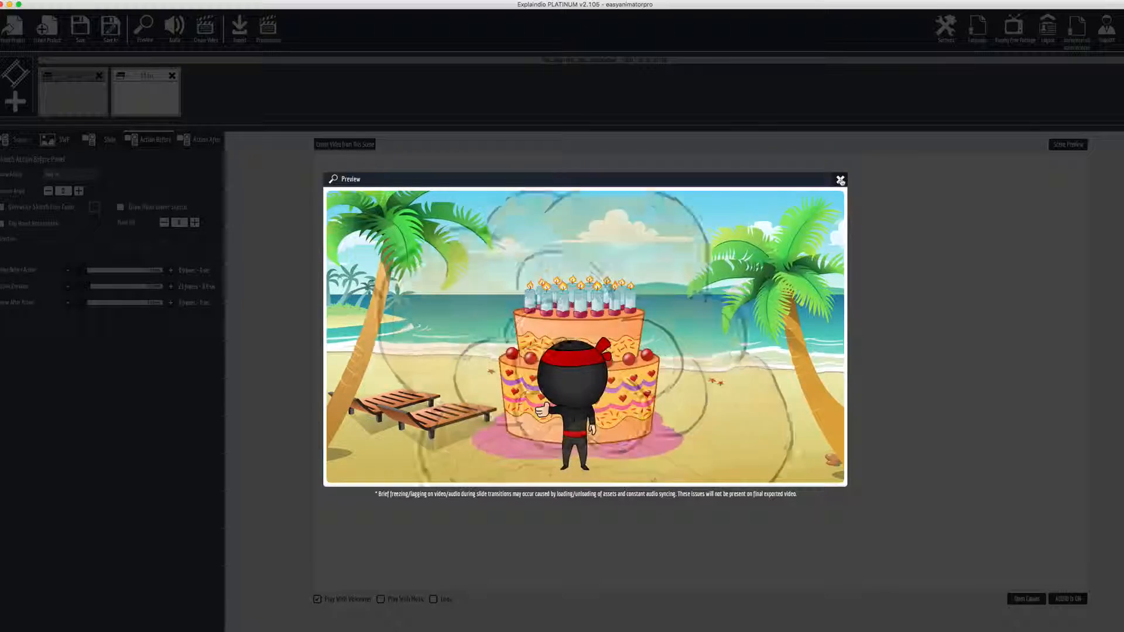
left_click(840, 180)
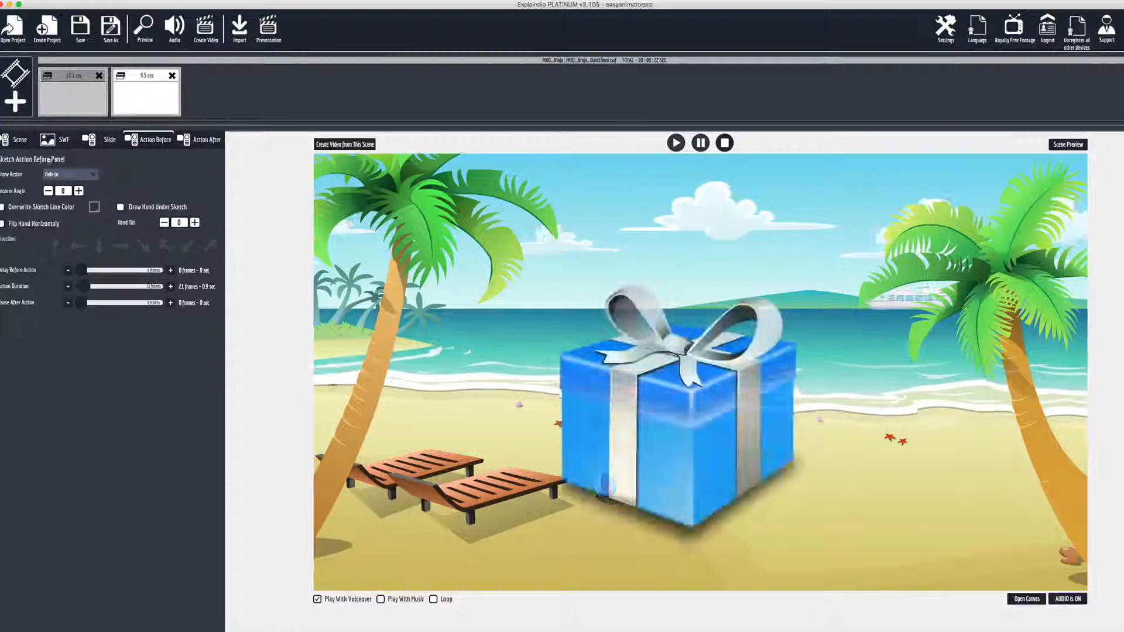
Set the show action to Fly In with a 33-frame (1.4 sec) duration and preview the scene
left_click(47, 172)
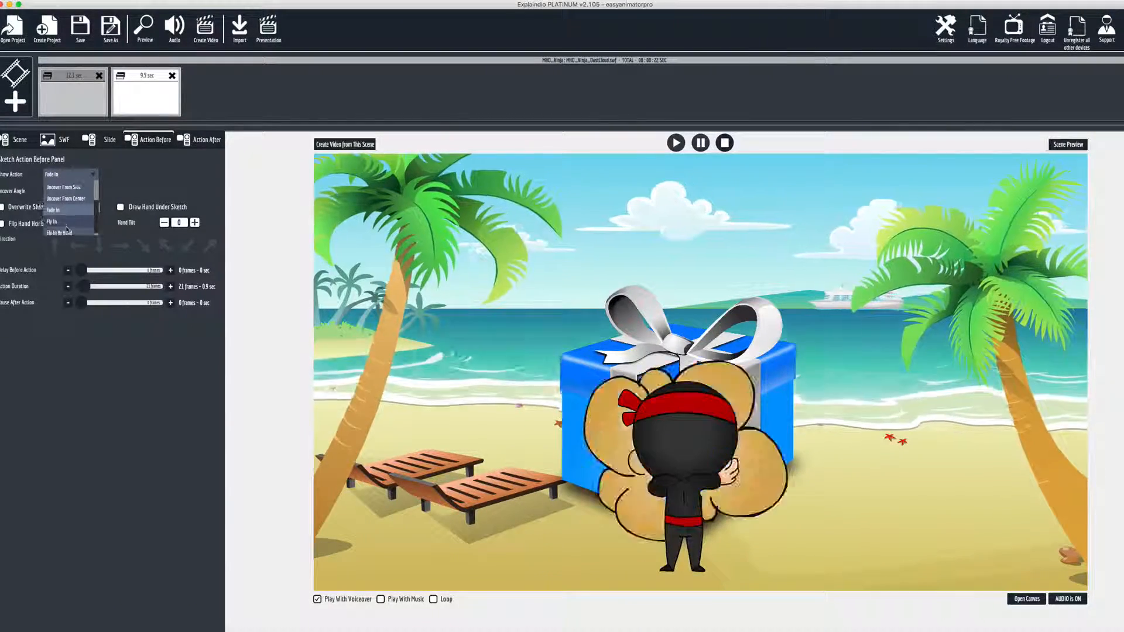
left_click(59, 219)
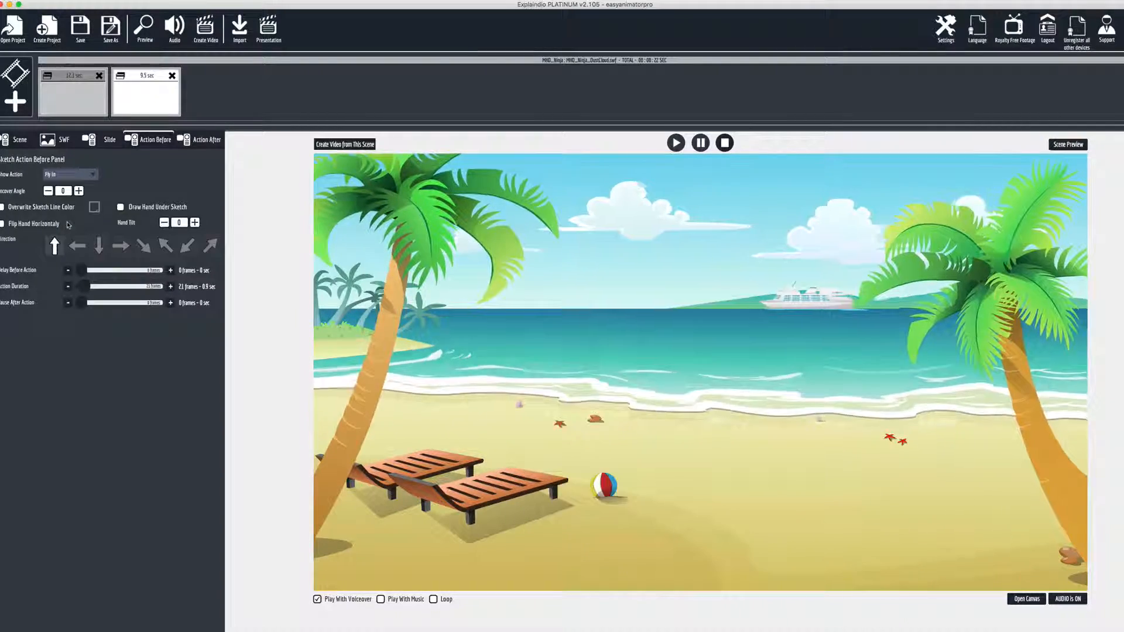
left_click_drag(84, 286, 88, 286)
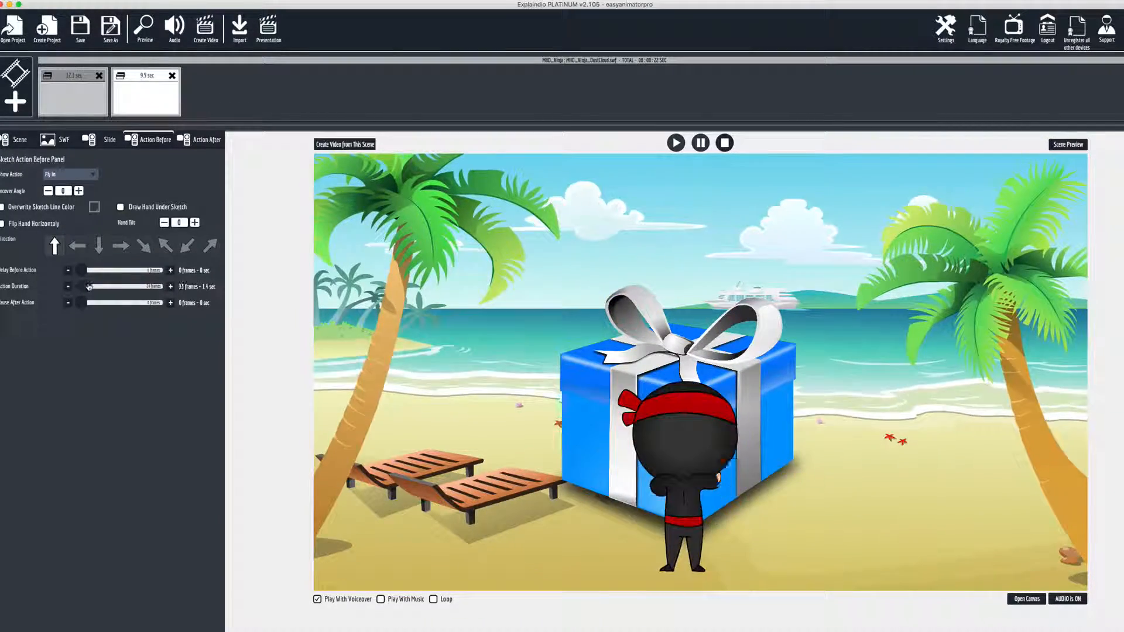
left_click(1068, 144)
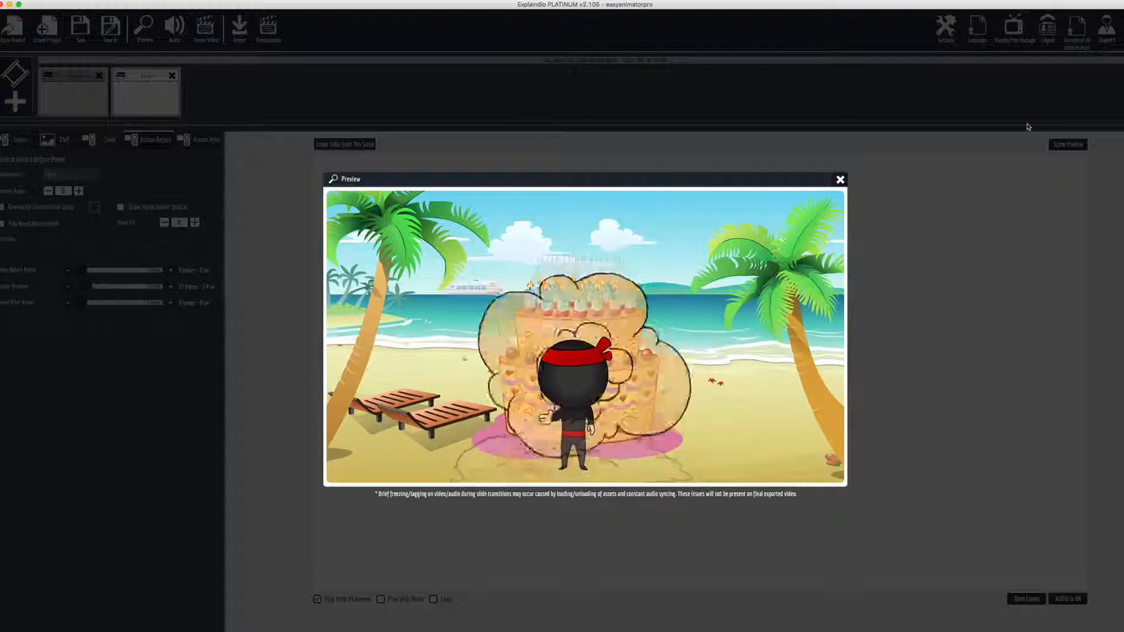
left_click(839, 180)
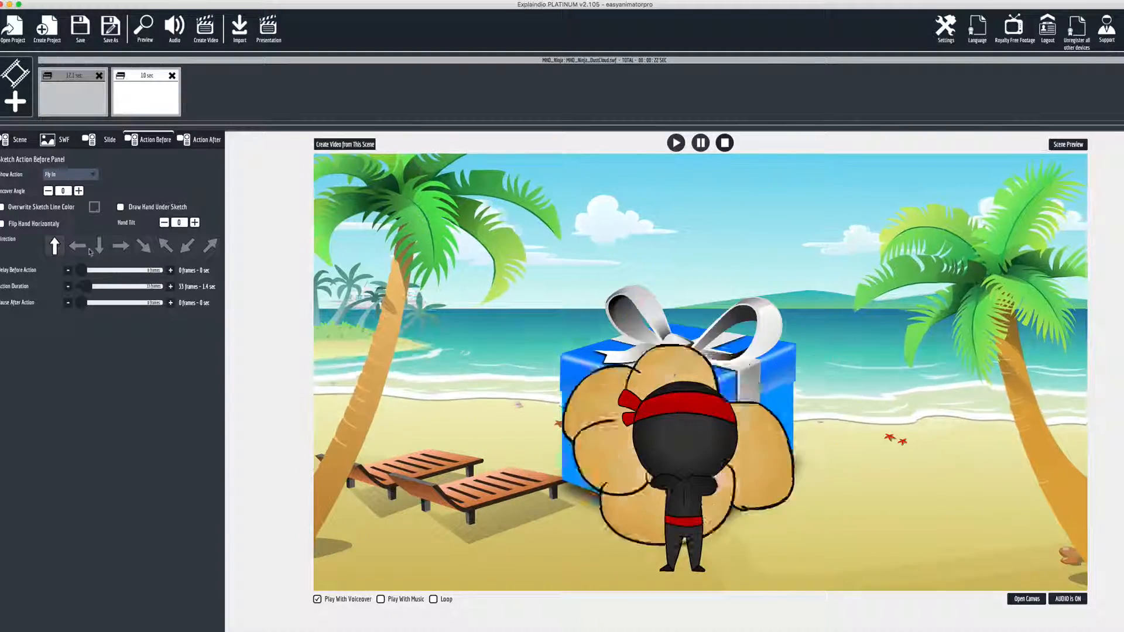
Set the Fly In direction to right and preview the scene
left_click(77, 247)
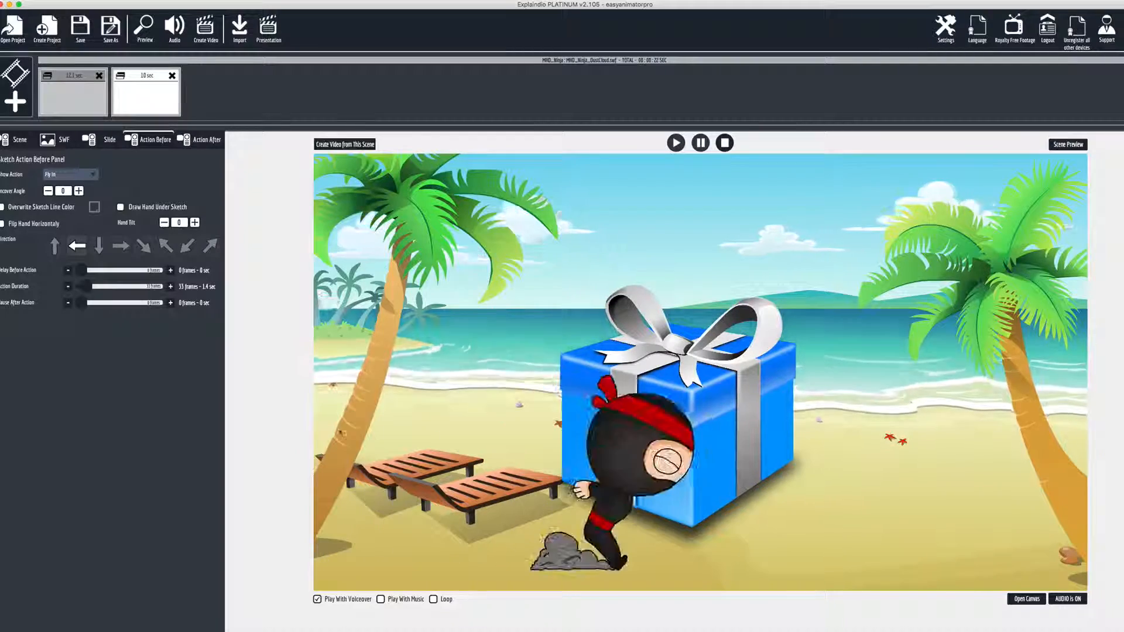
left_click(128, 249)
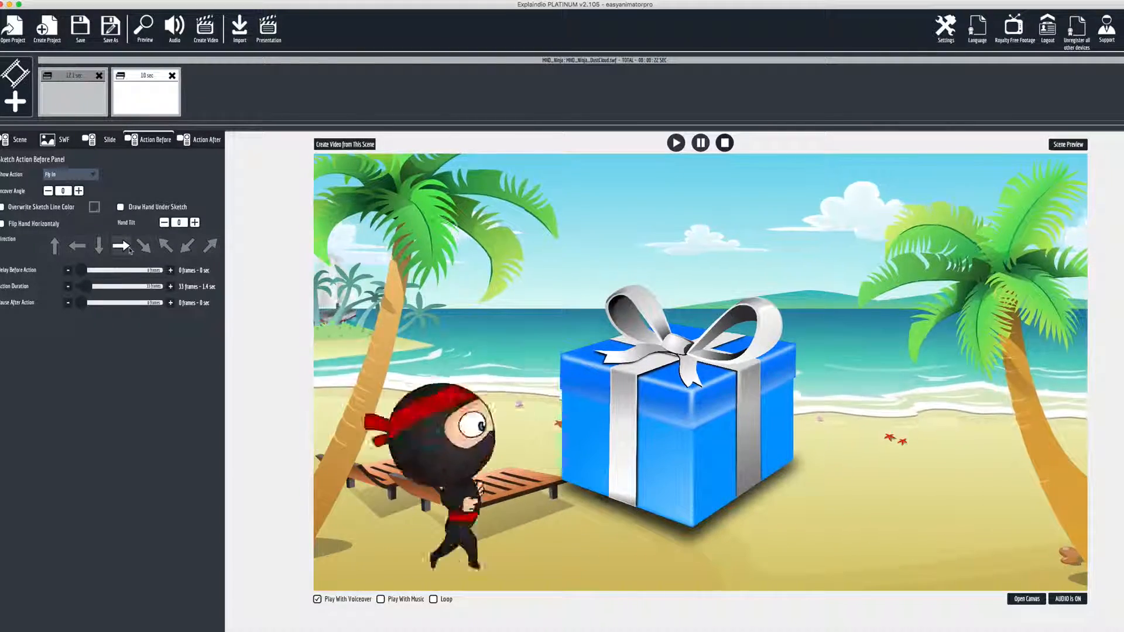
left_click(1067, 144)
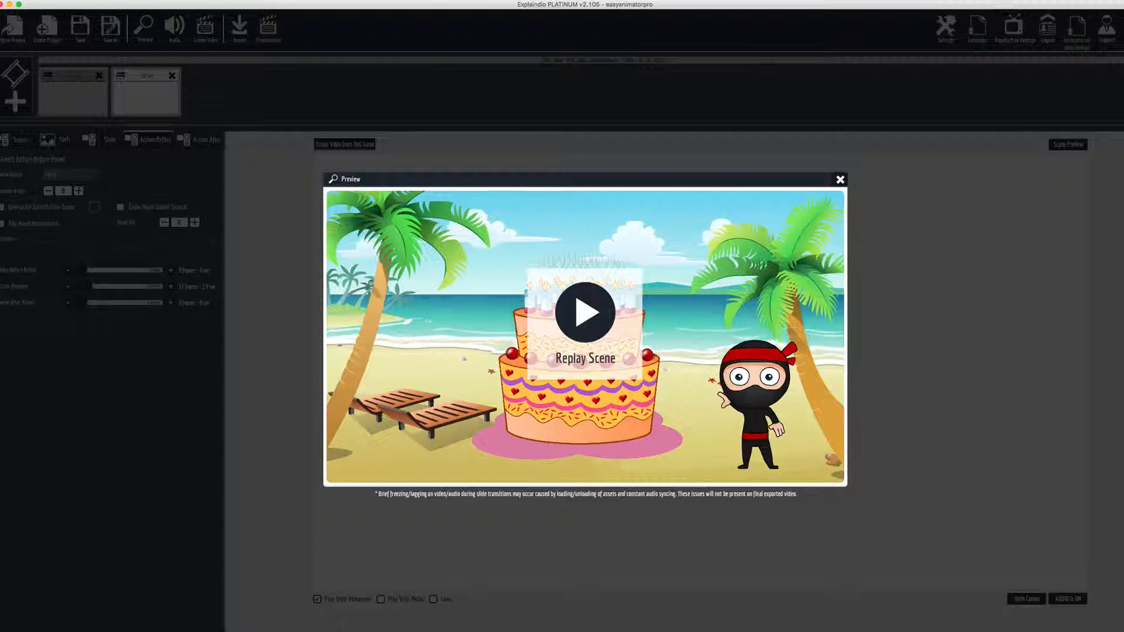
left_click(840, 180)
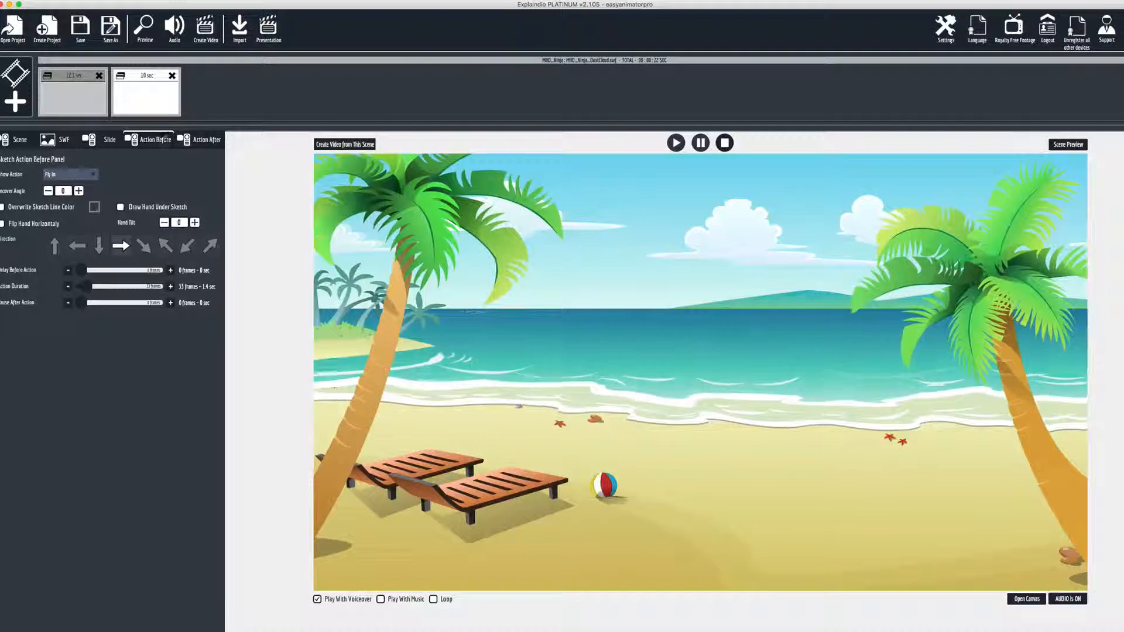
Set the hide action to Fly Out with a 48-frame (2 sec) duration and preview the scene
left_click(201, 139)
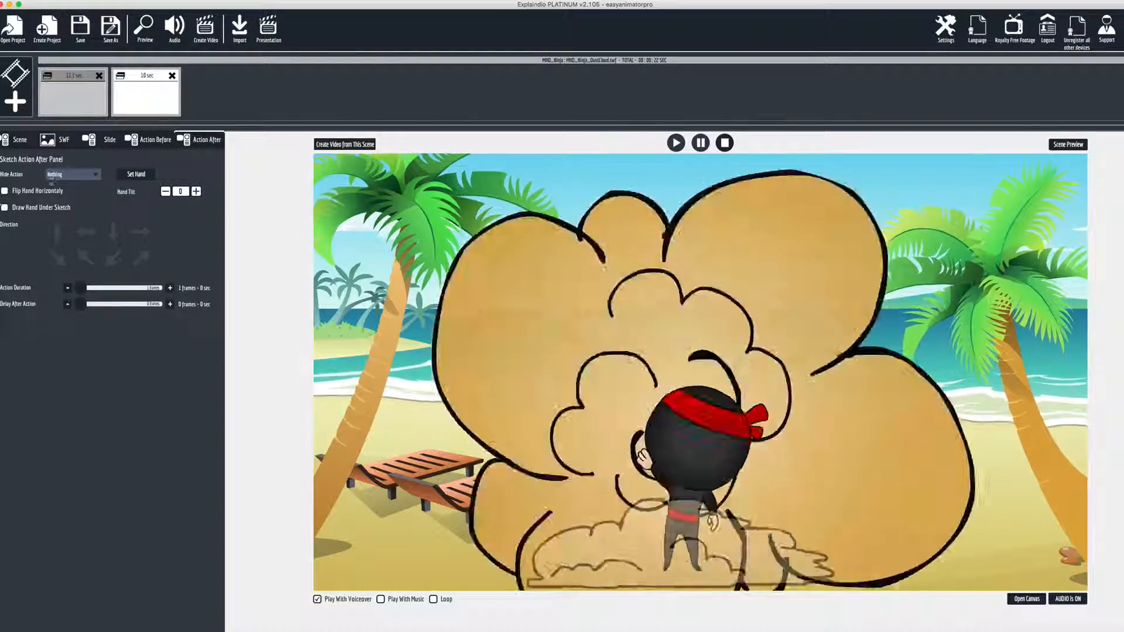
left_click(70, 174)
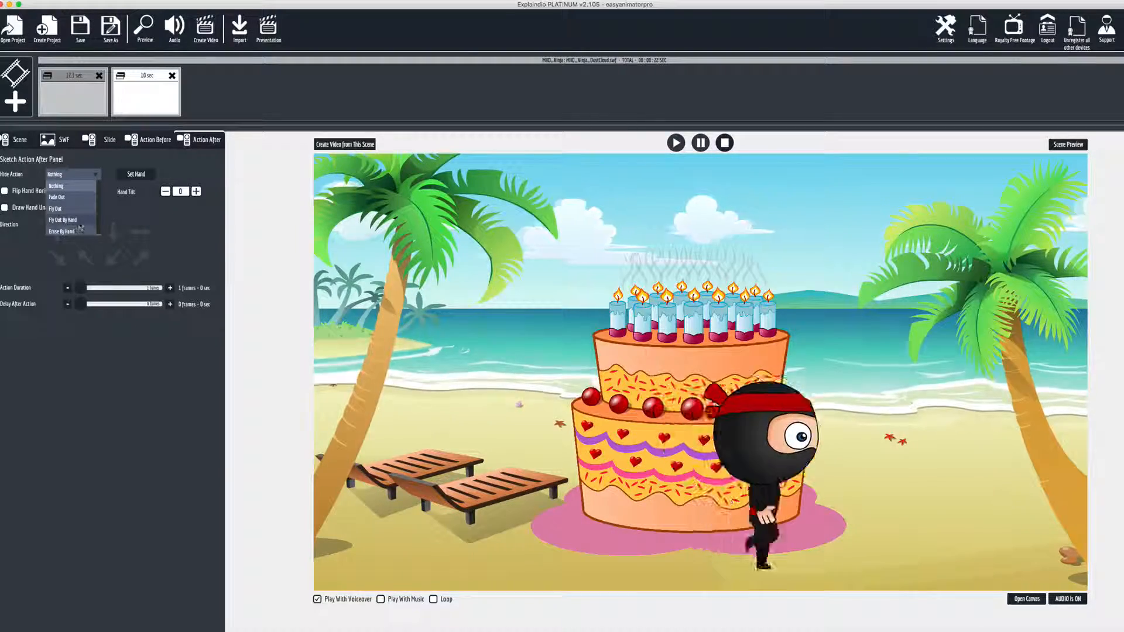
left_click(79, 209)
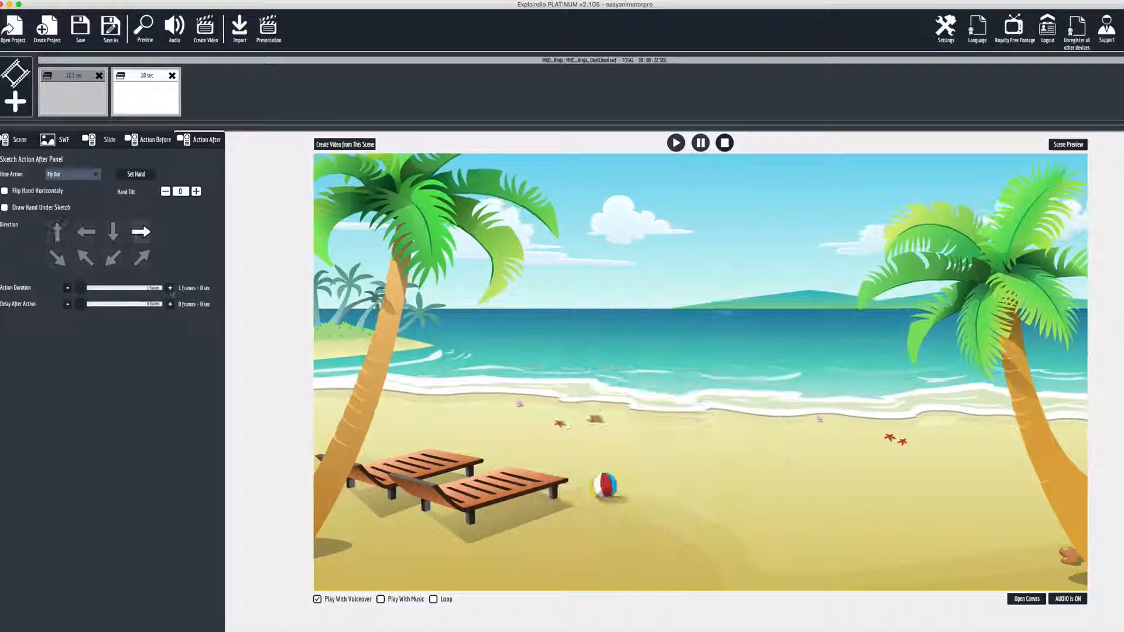
left_click(170, 288)
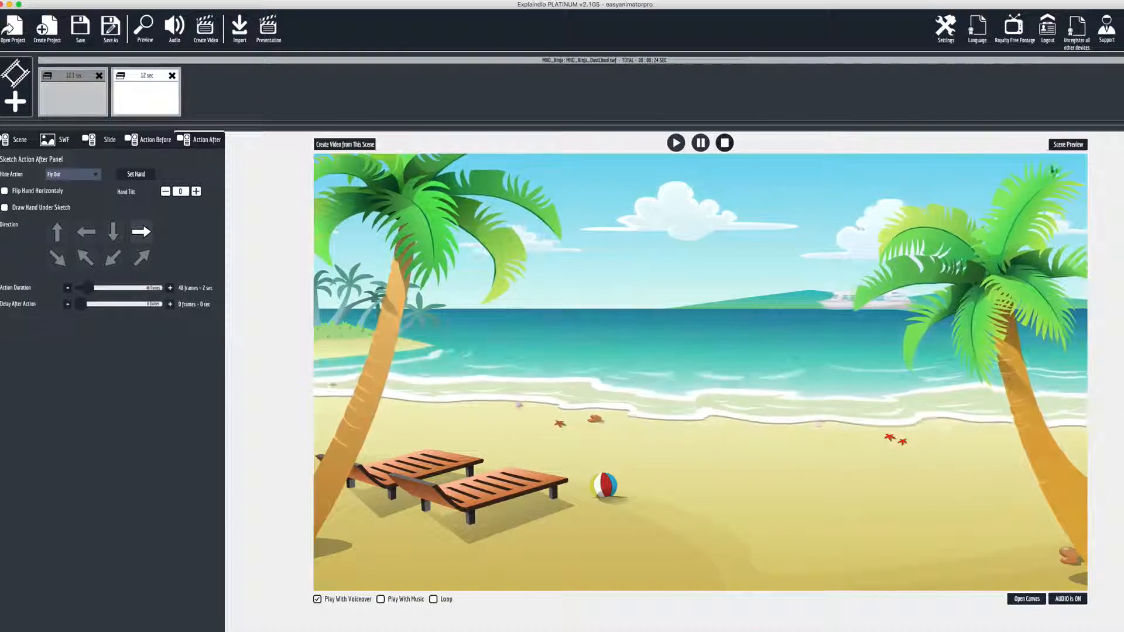
left_click(1062, 146)
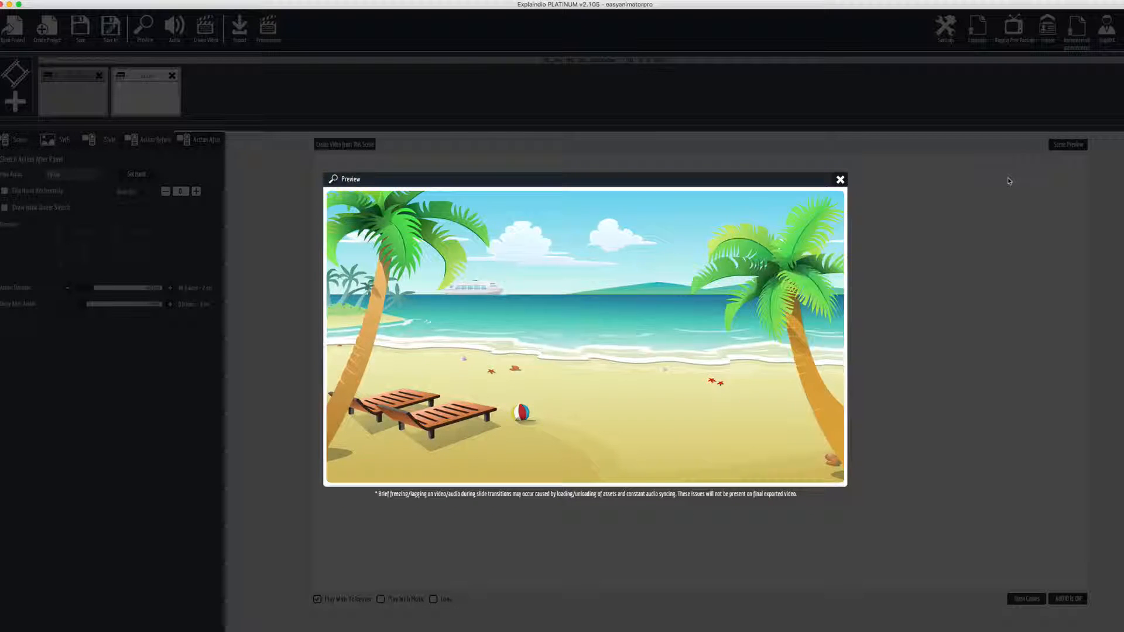
left_click(841, 181)
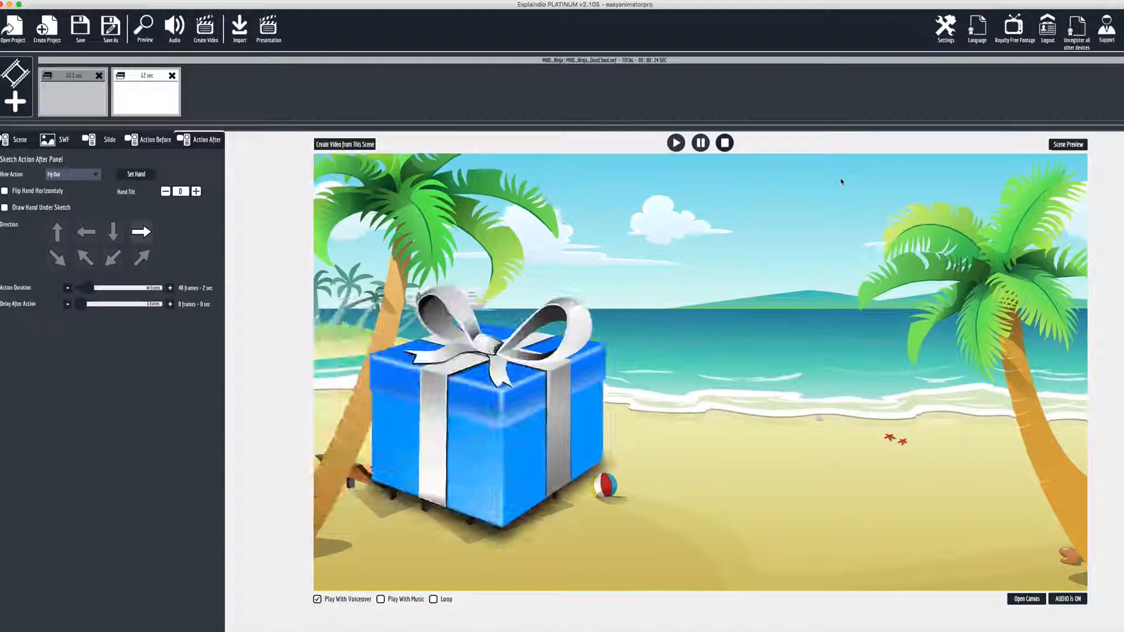